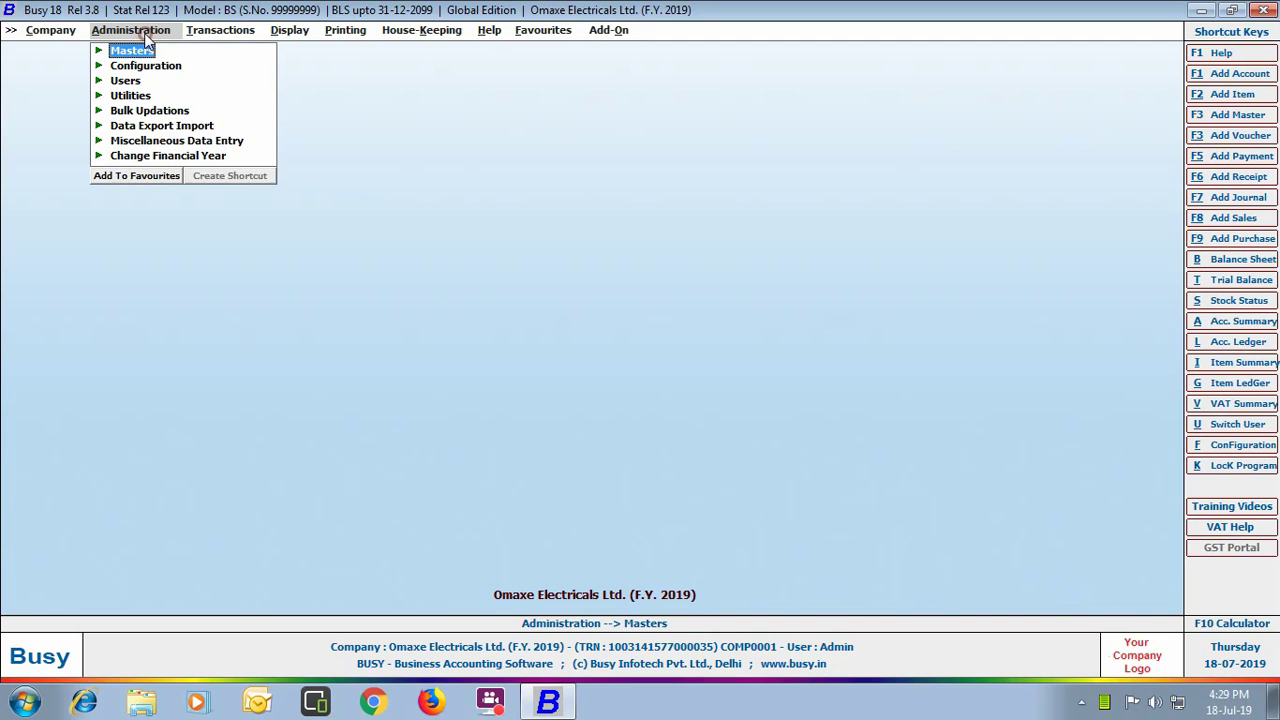
- Open the Inventory page under Configuration > Features / Options
{"action": "left_click", "coordinate": [143, 65]}
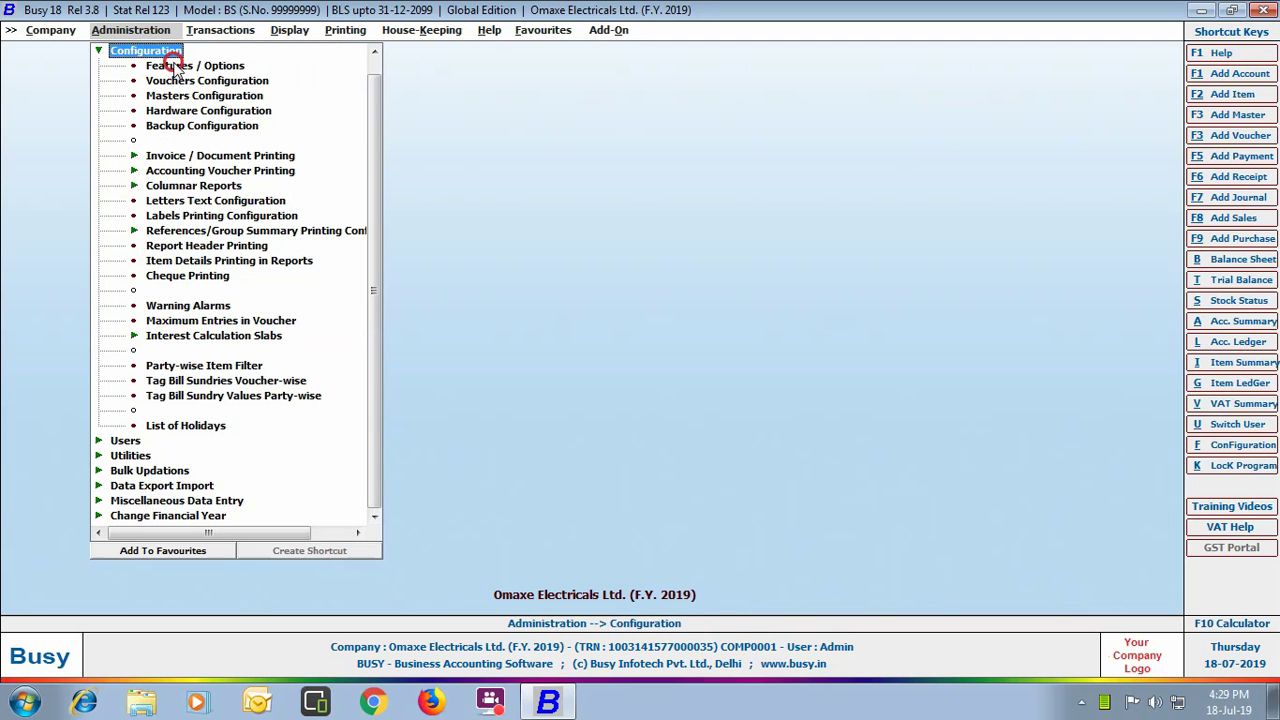
{"action": "left_click", "coordinate": [167, 66]}
{"action": "left_click", "coordinate": [71, 258]}
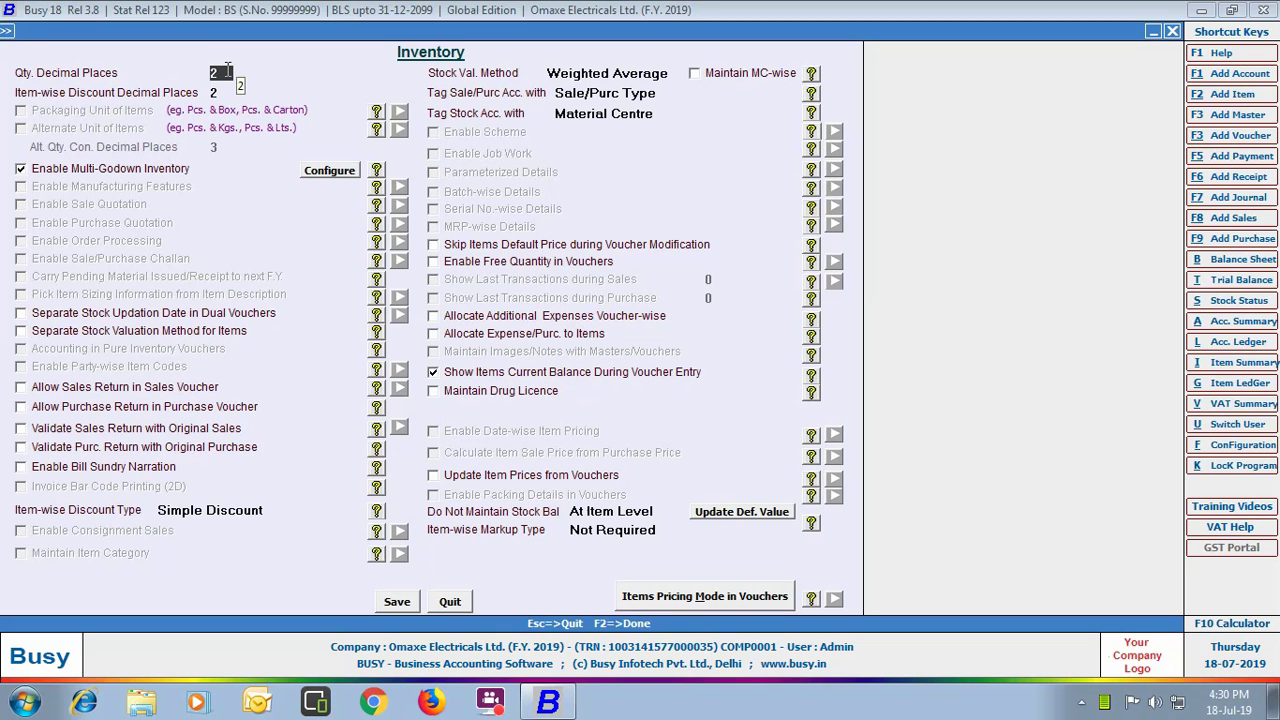
{"action": "key", "text": "Return"}
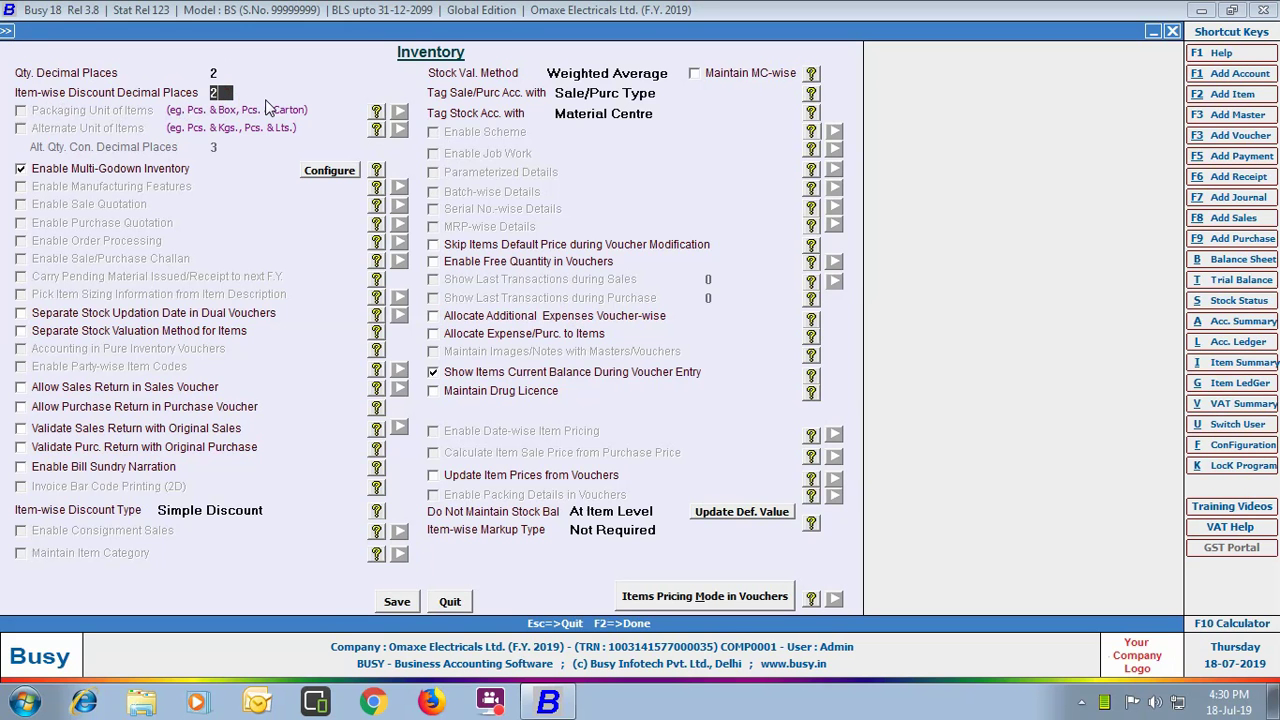
{"action": "key", "text": "Return"}
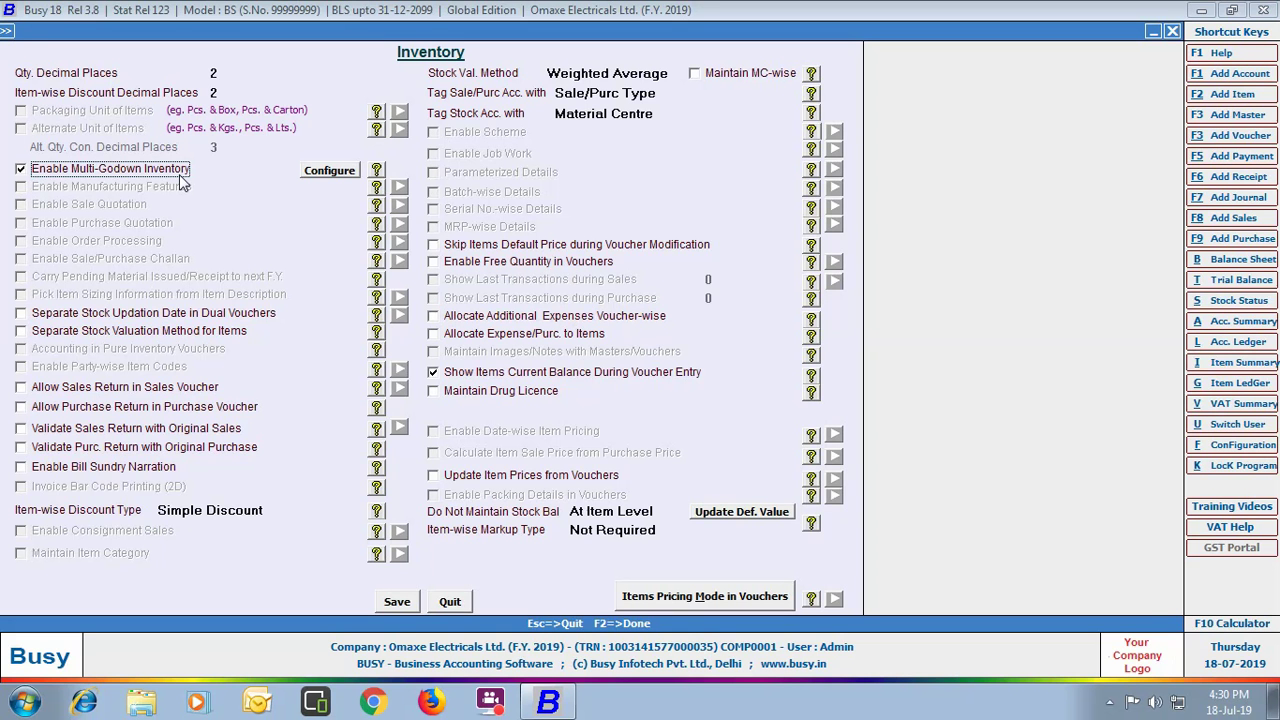
{"action": "left_click", "coordinate": [325, 174]}
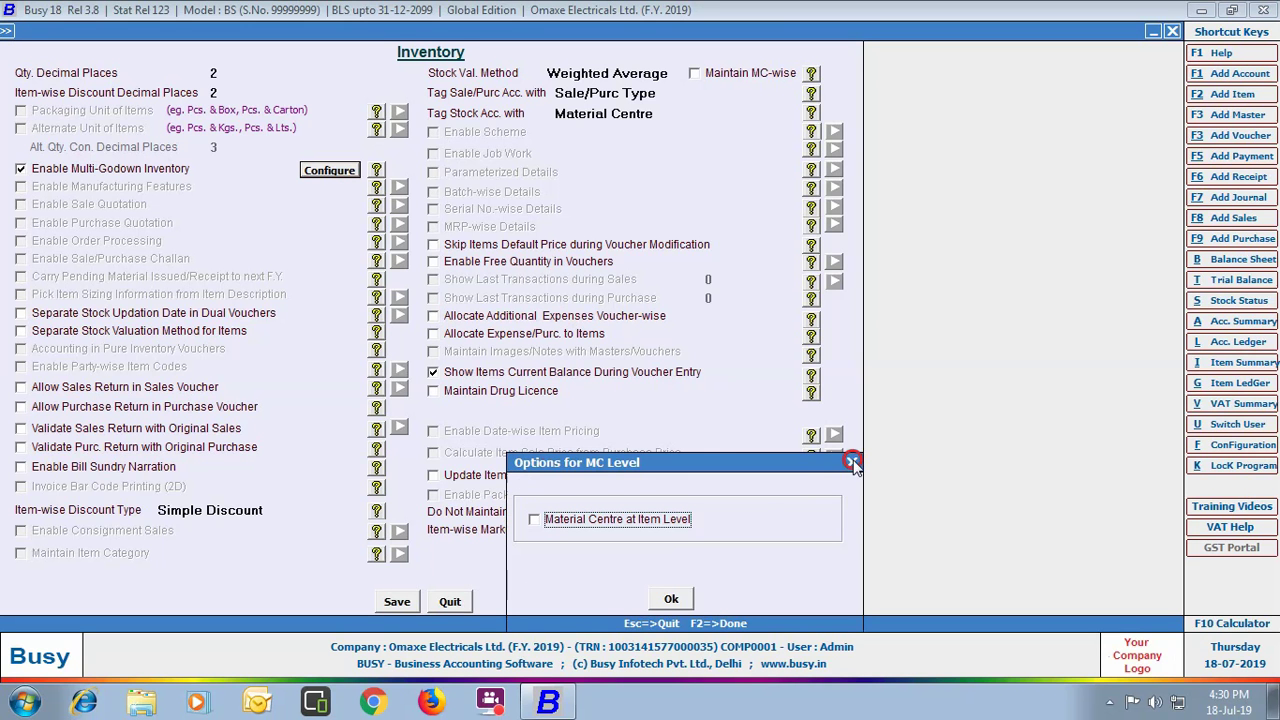
{"action": "left_click", "coordinate": [851, 462]}
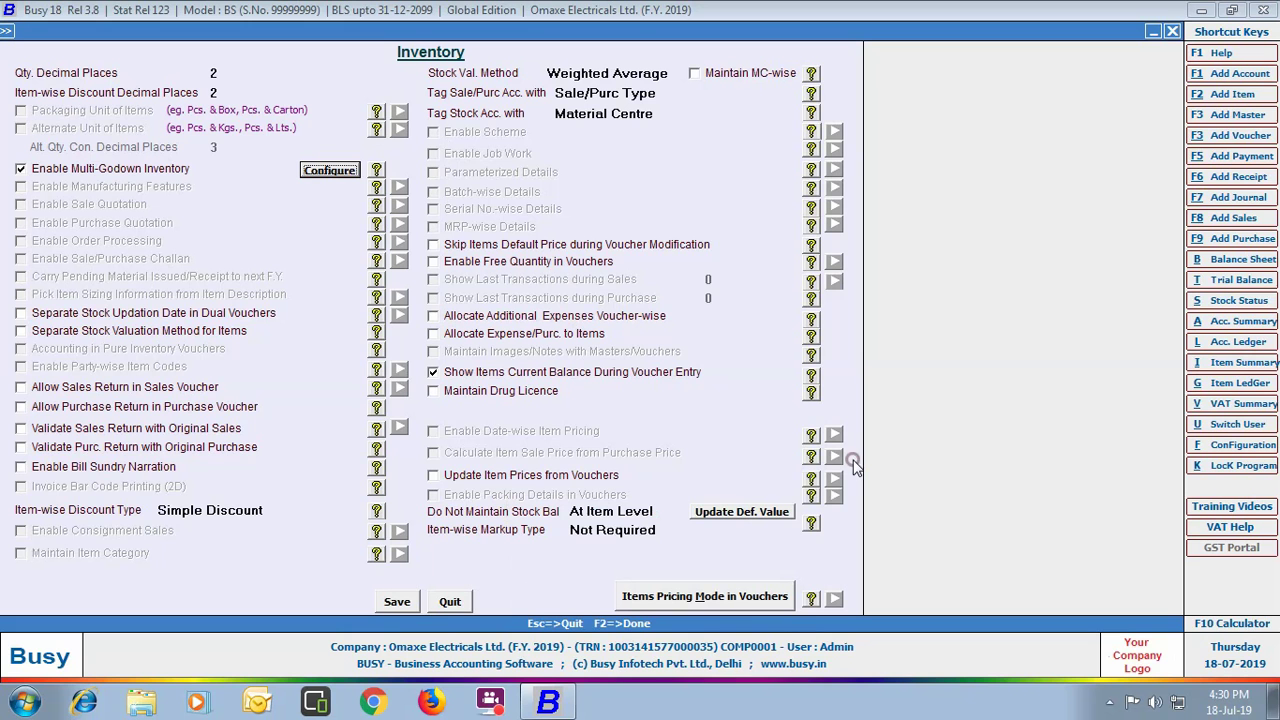
- Enable separate stock updation dates in dual vouchers, item-wise valuation methods, and sales returns in sales vouchers
{"action": "left_click", "coordinate": [21, 313]}
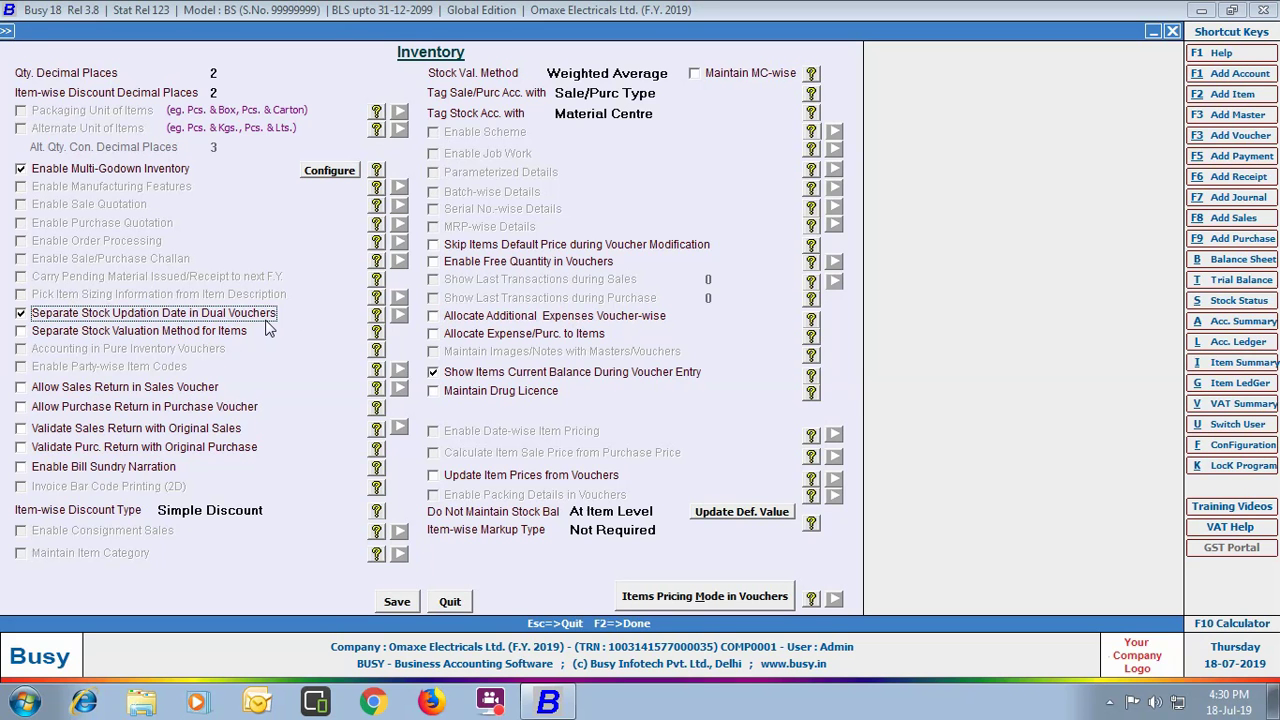
{"action": "left_click", "coordinate": [20, 331]}
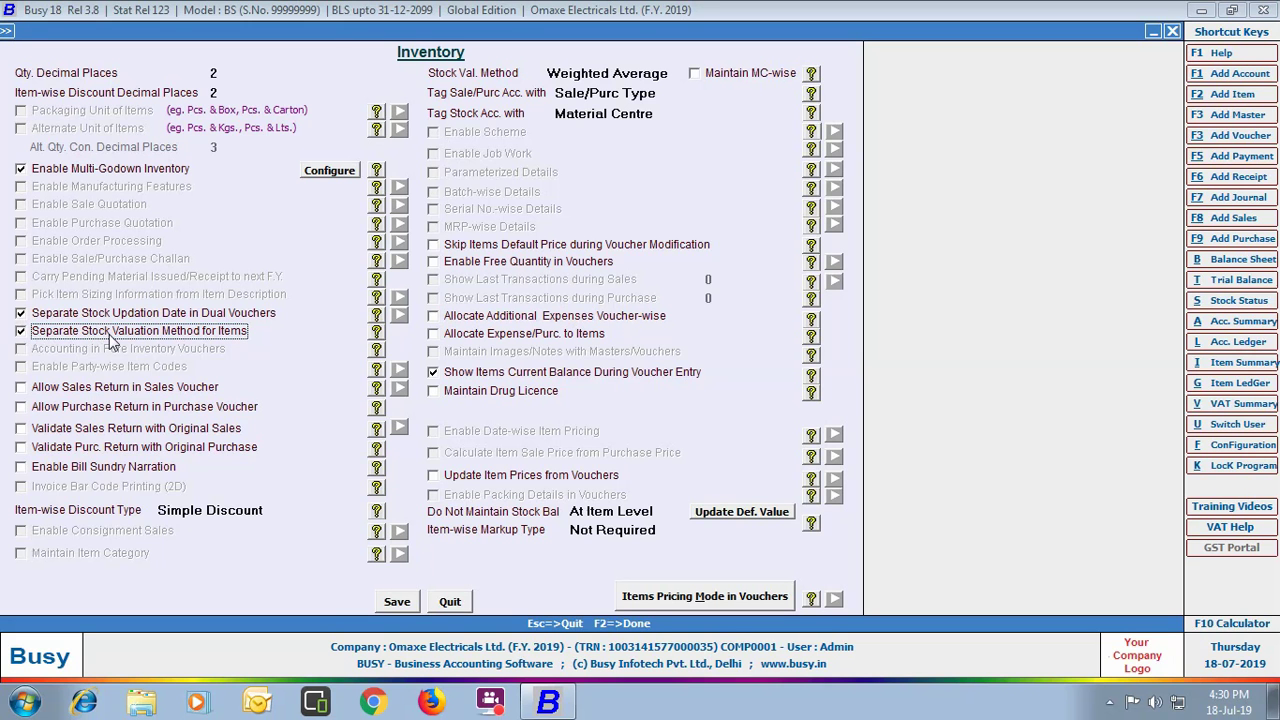
{"action": "left_click", "coordinate": [21, 387]}
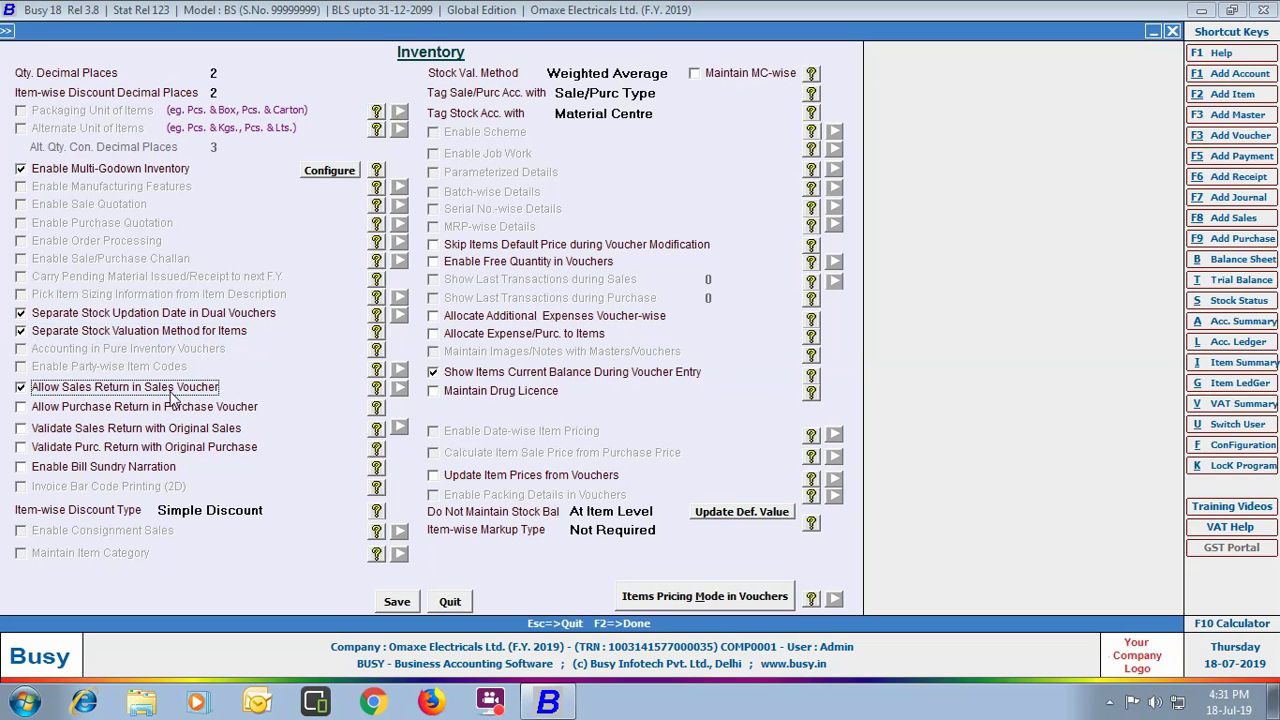
- Enable purchase returns in purchase vouchers and validation of sales and purchase returns against originals
{"action": "left_click", "coordinate": [21, 407]}
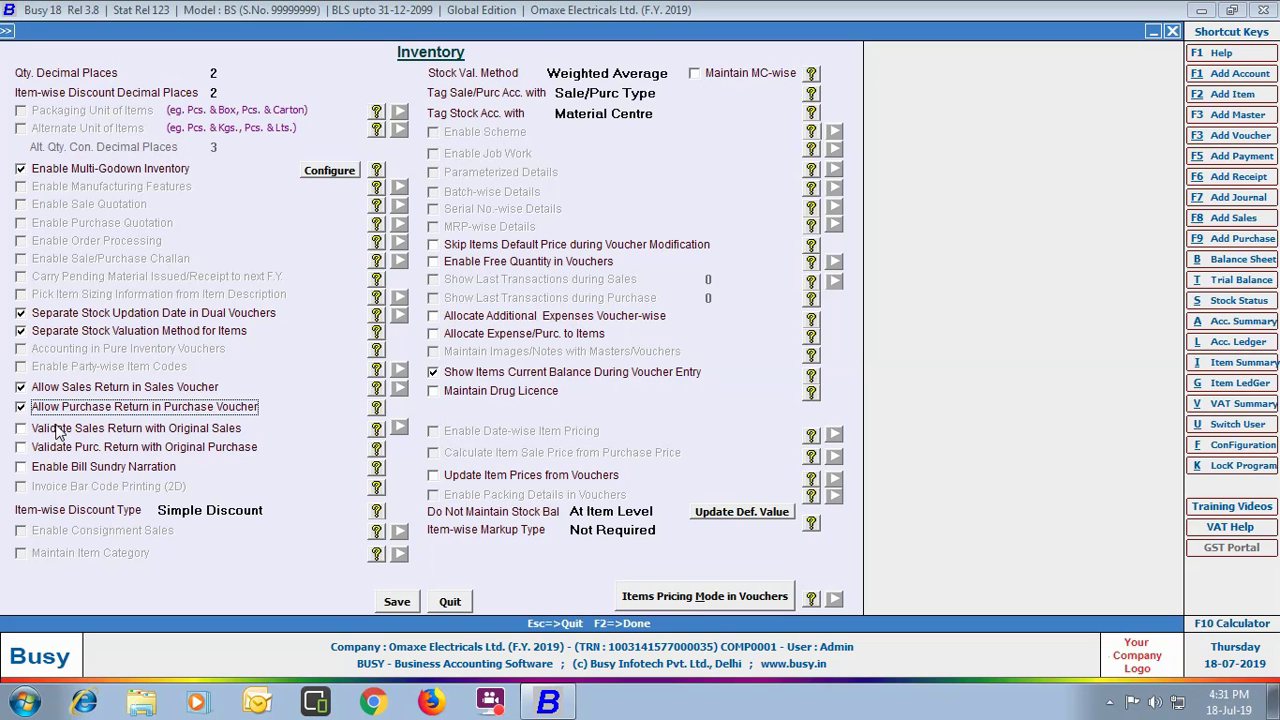
{"action": "left_click", "coordinate": [21, 428]}
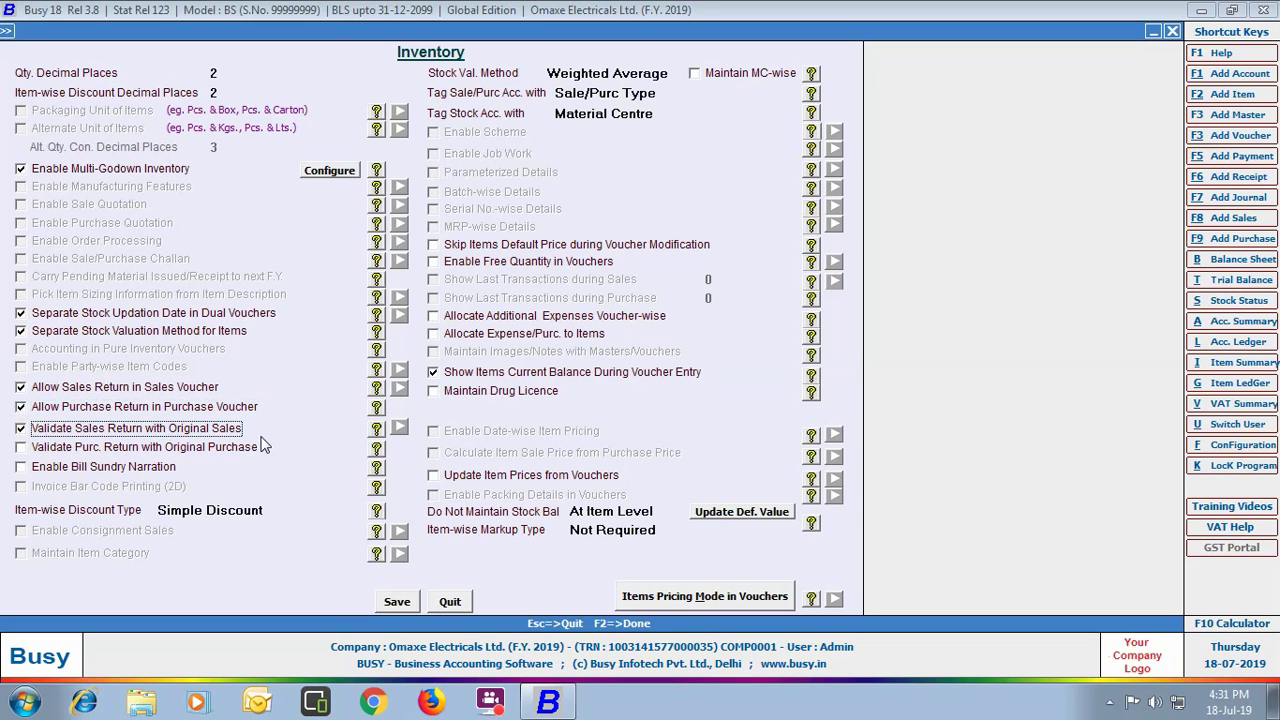
{"action": "left_click", "coordinate": [21, 448]}
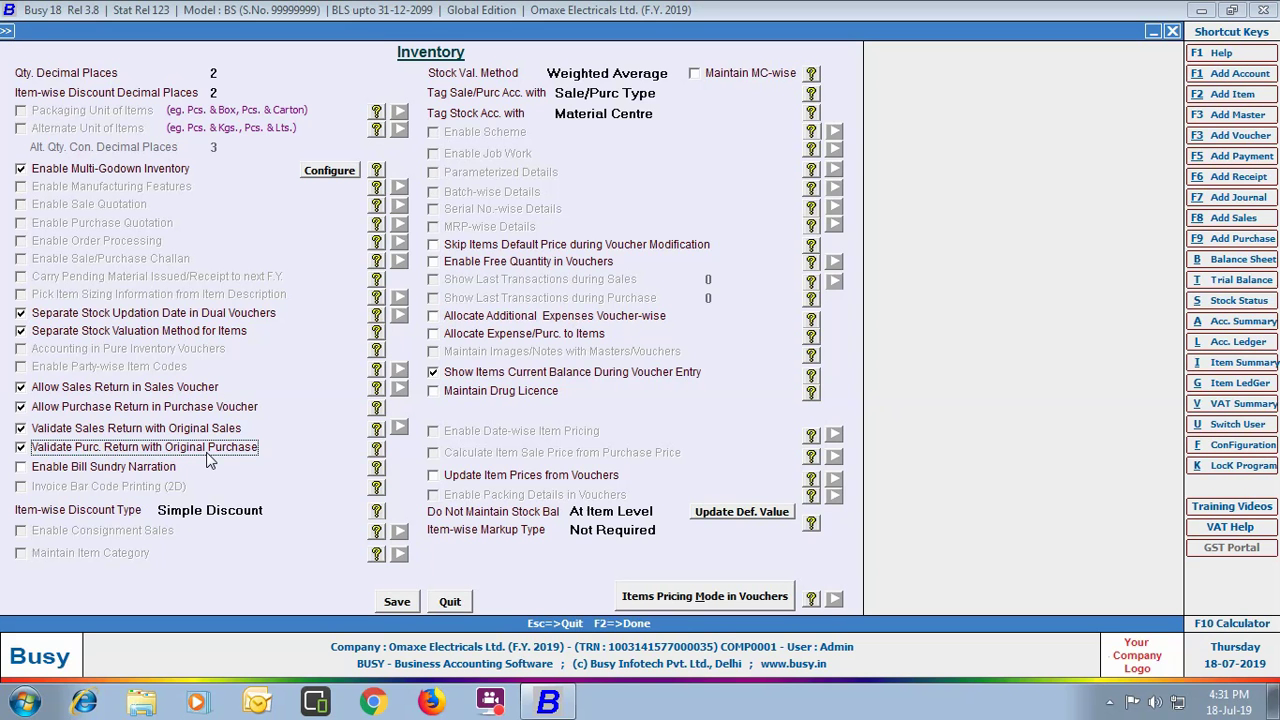
- Enable Bill Sundry Narration, keep Simple Discount as item-wise discount type, and list stock valuation methods
{"action": "left_click", "coordinate": [26, 470]}
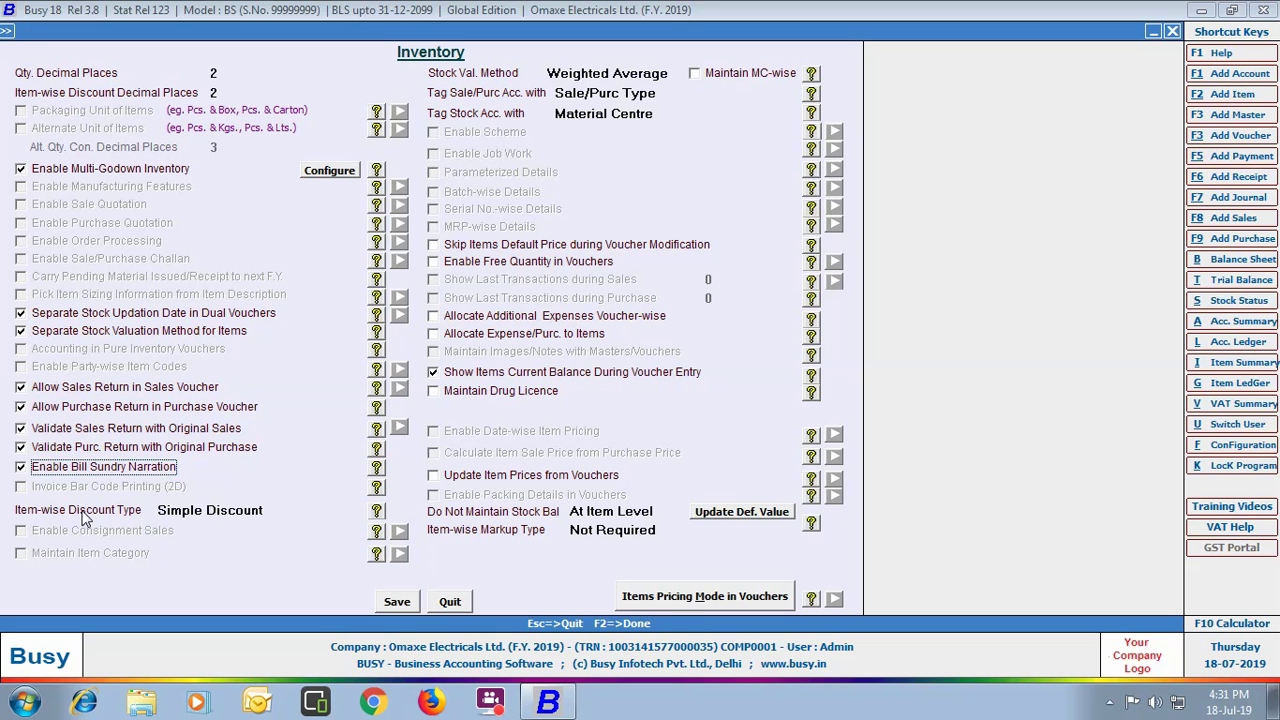
{"action": "left_click", "coordinate": [268, 510]}
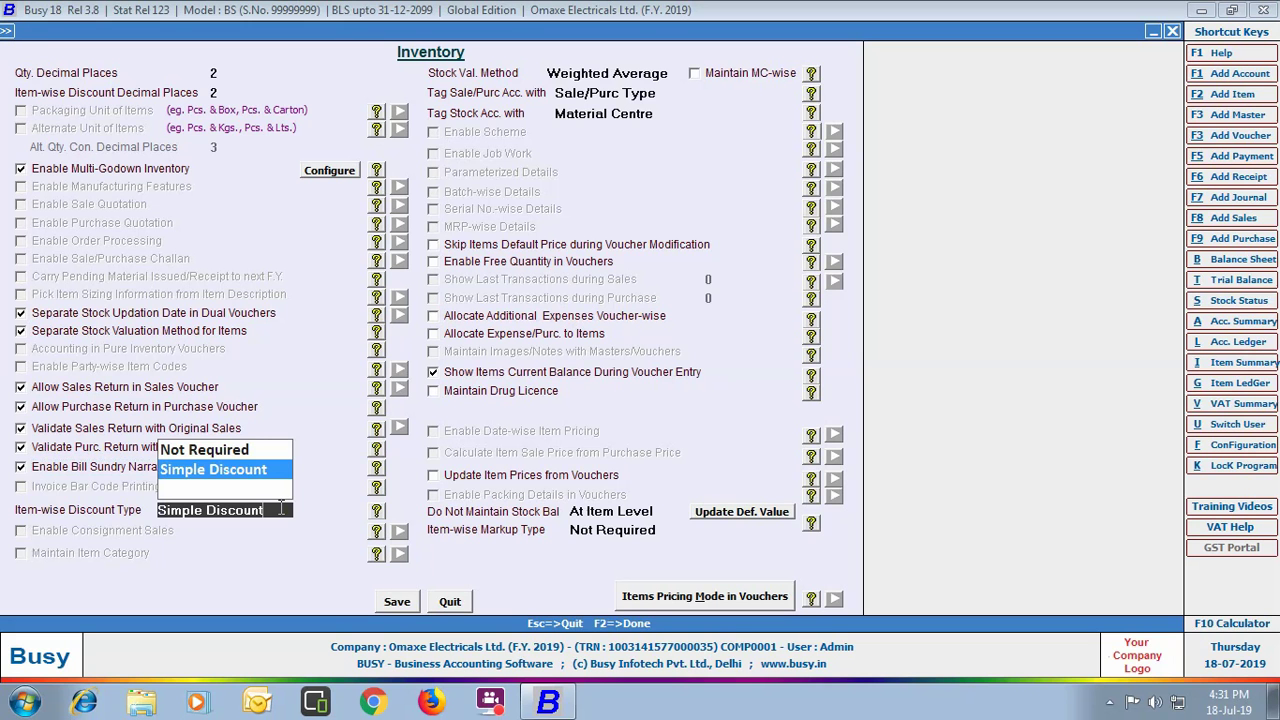
{"action": "left_click", "coordinate": [668, 76]}
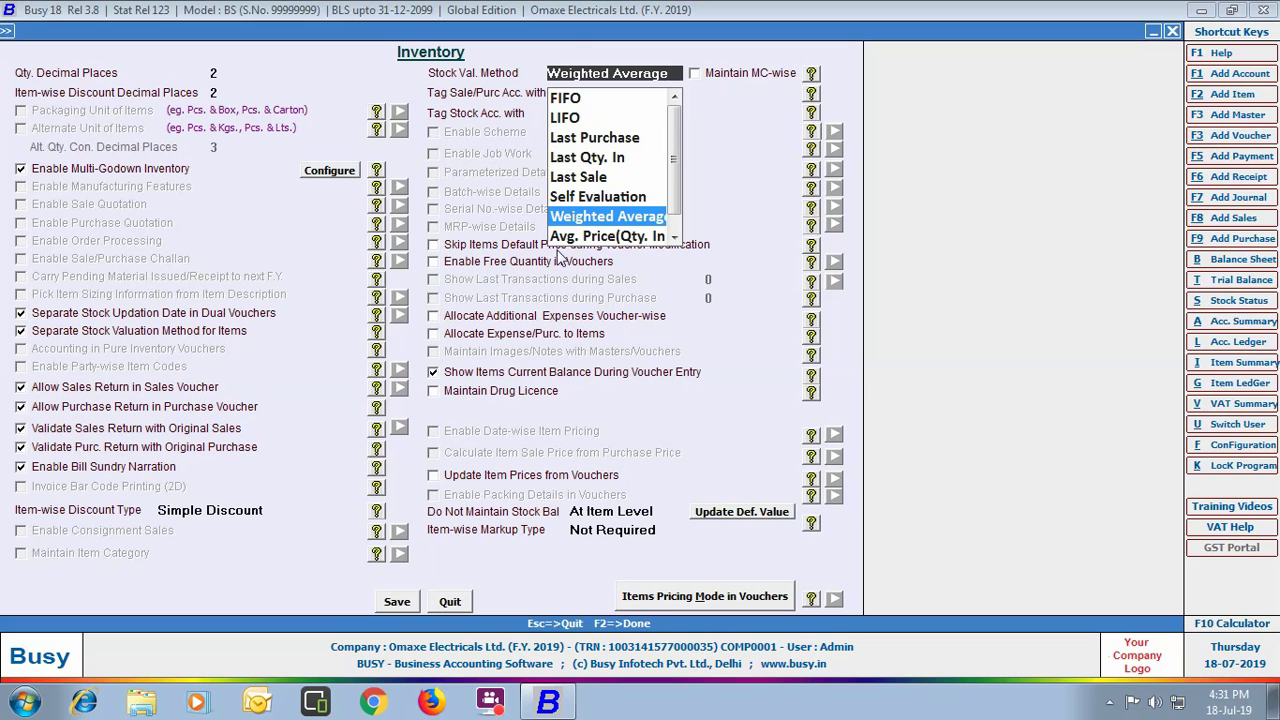
- Keep Weighted Average valuation maintained MC-wise, and list the Tag Sale/Purc Acc. choices
{"action": "scroll", "coordinate": [670, 125], "scroll_direction": "down", "scroll_amount": 1}
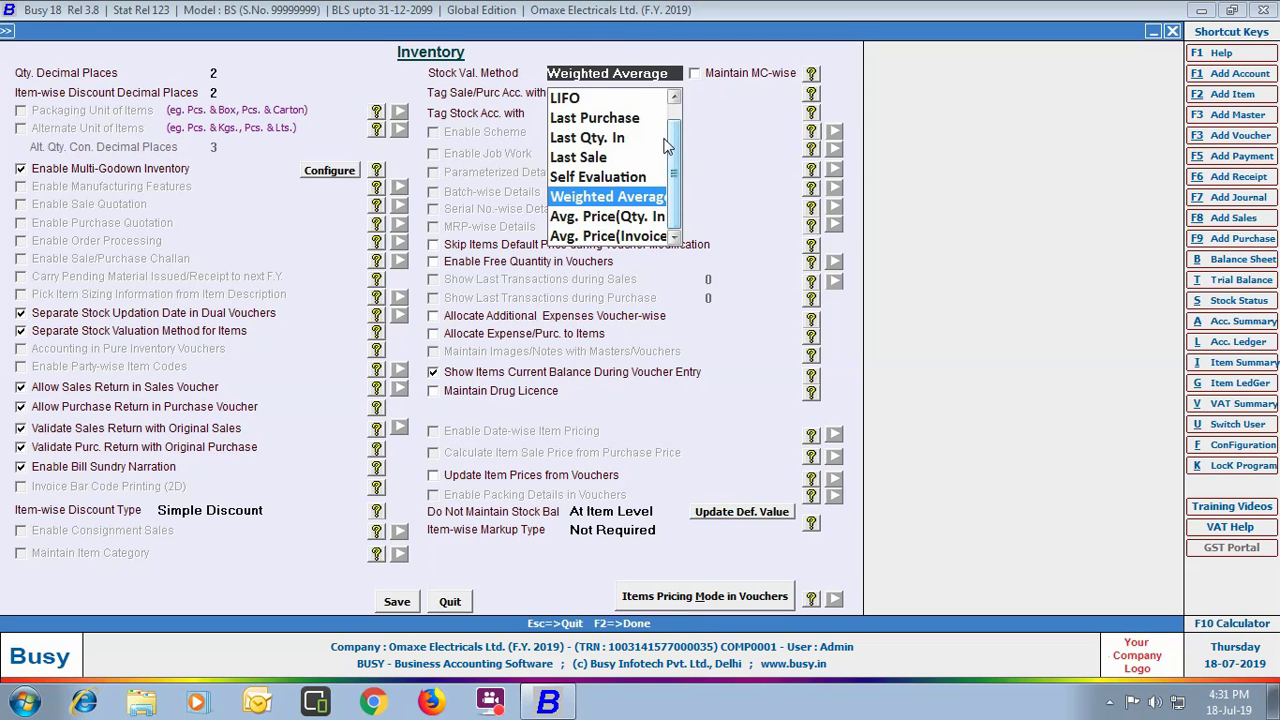
{"action": "key", "text": "Return"}
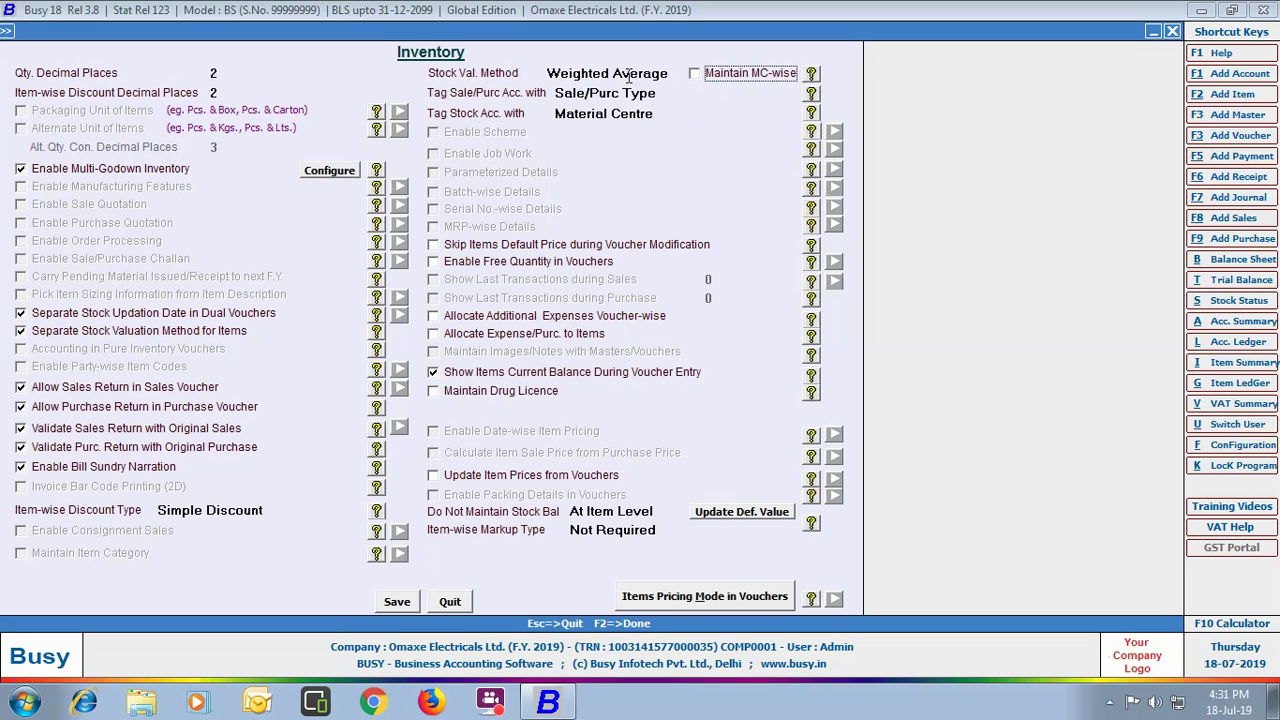
{"action": "left_click", "coordinate": [695, 76]}
{"action": "left_click", "coordinate": [659, 93]}
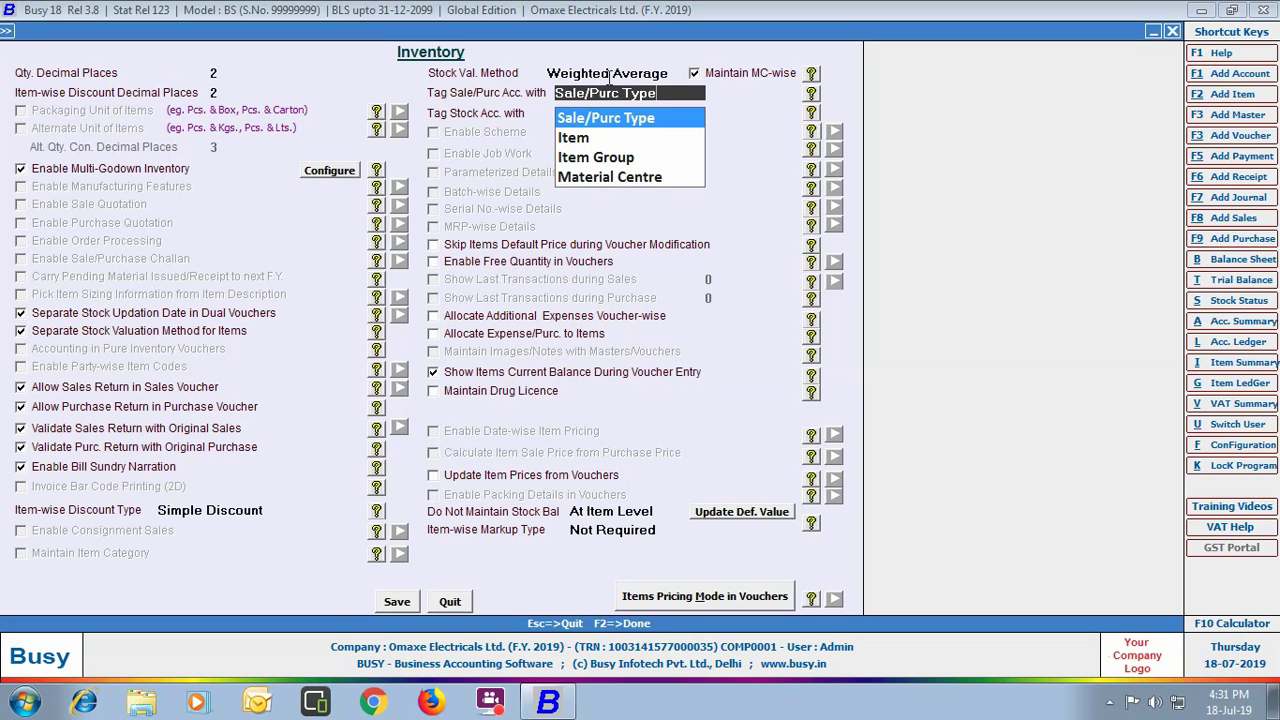
- Keep Sale/Purc Type and Material Centre tagging; enable Skip Items Default Price and Free Quantity in Vouchers
{"action": "key", "text": "Return"}
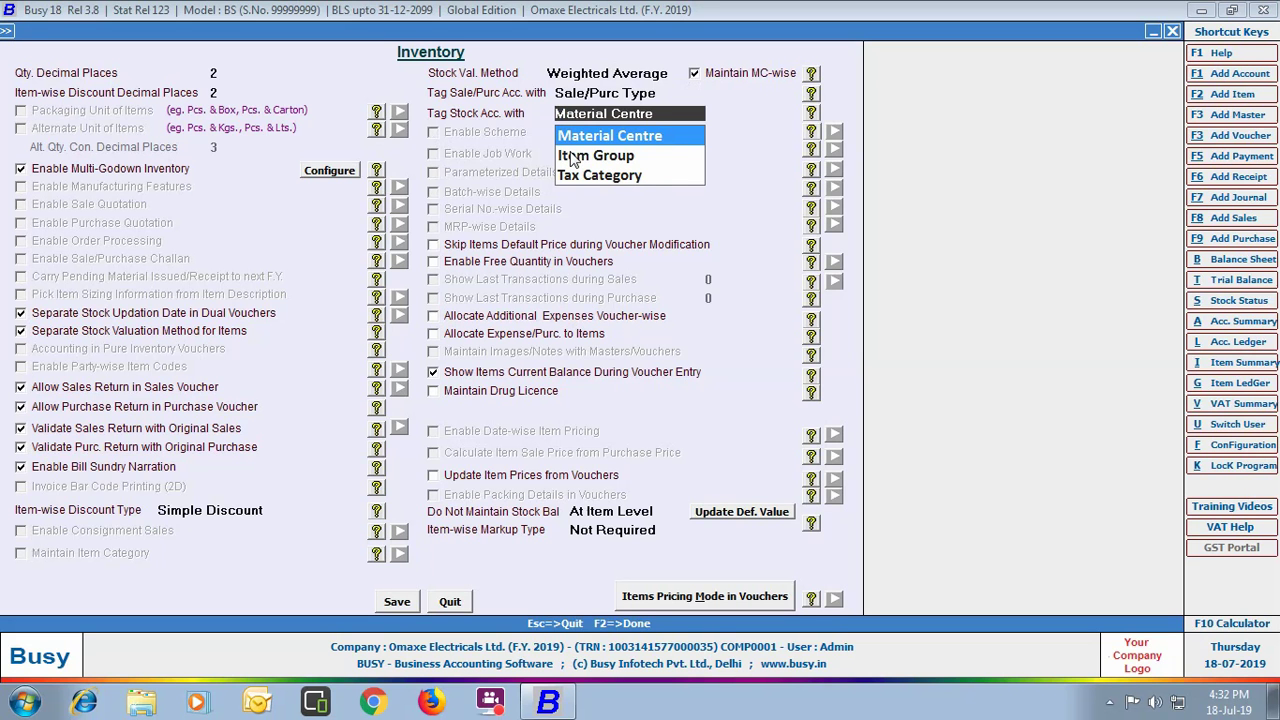
{"action": "key", "text": "Return"}
{"action": "left_click", "coordinate": [432, 244]}
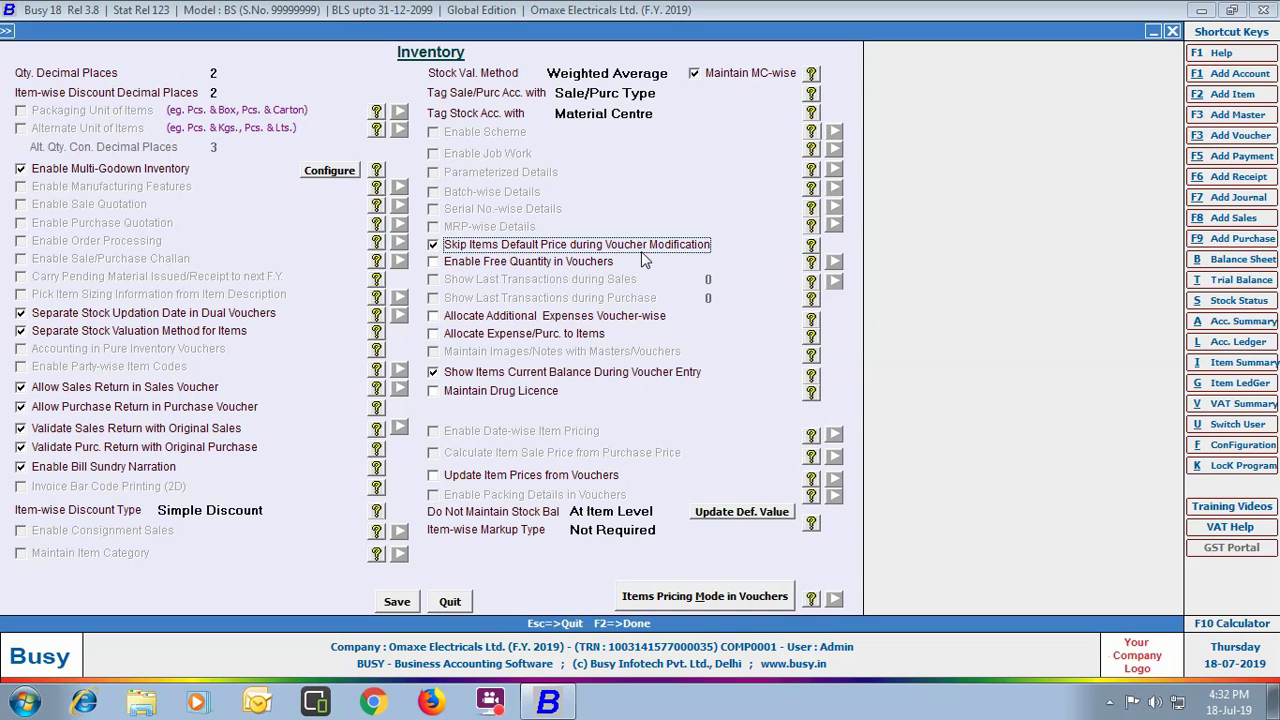
{"action": "left_click", "coordinate": [431, 263]}
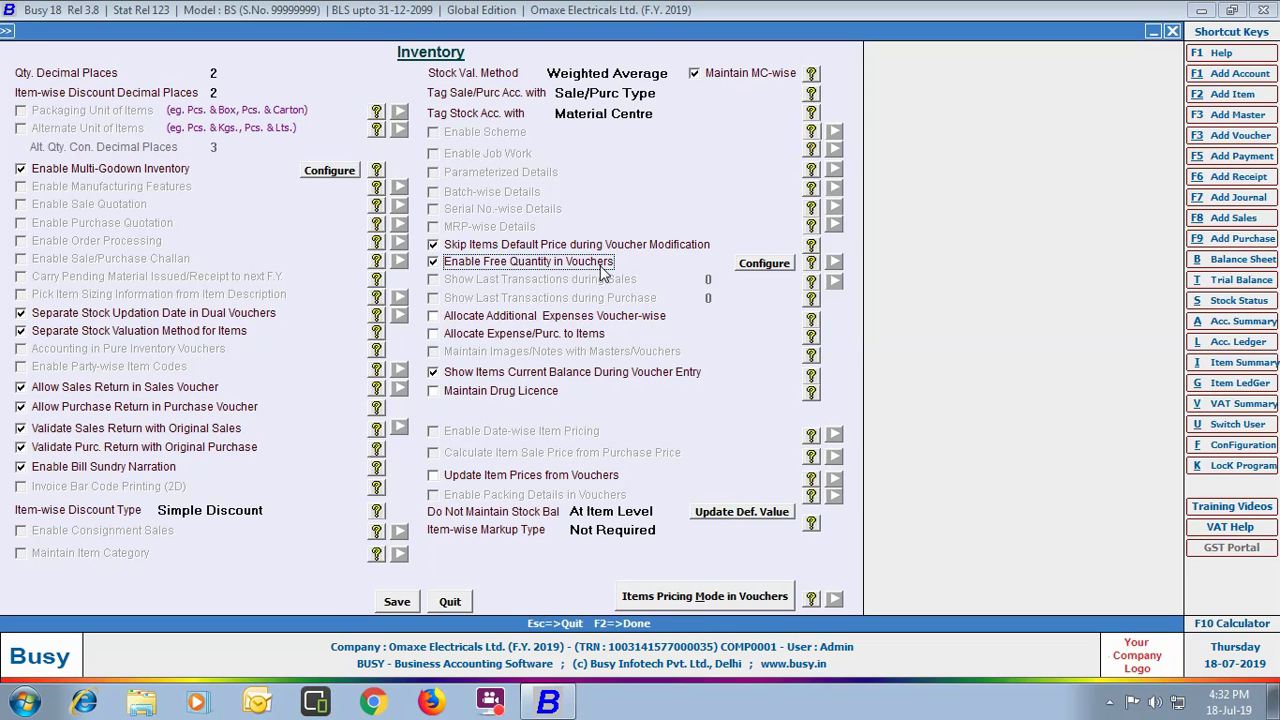
{"action": "left_click", "coordinate": [757, 265]}
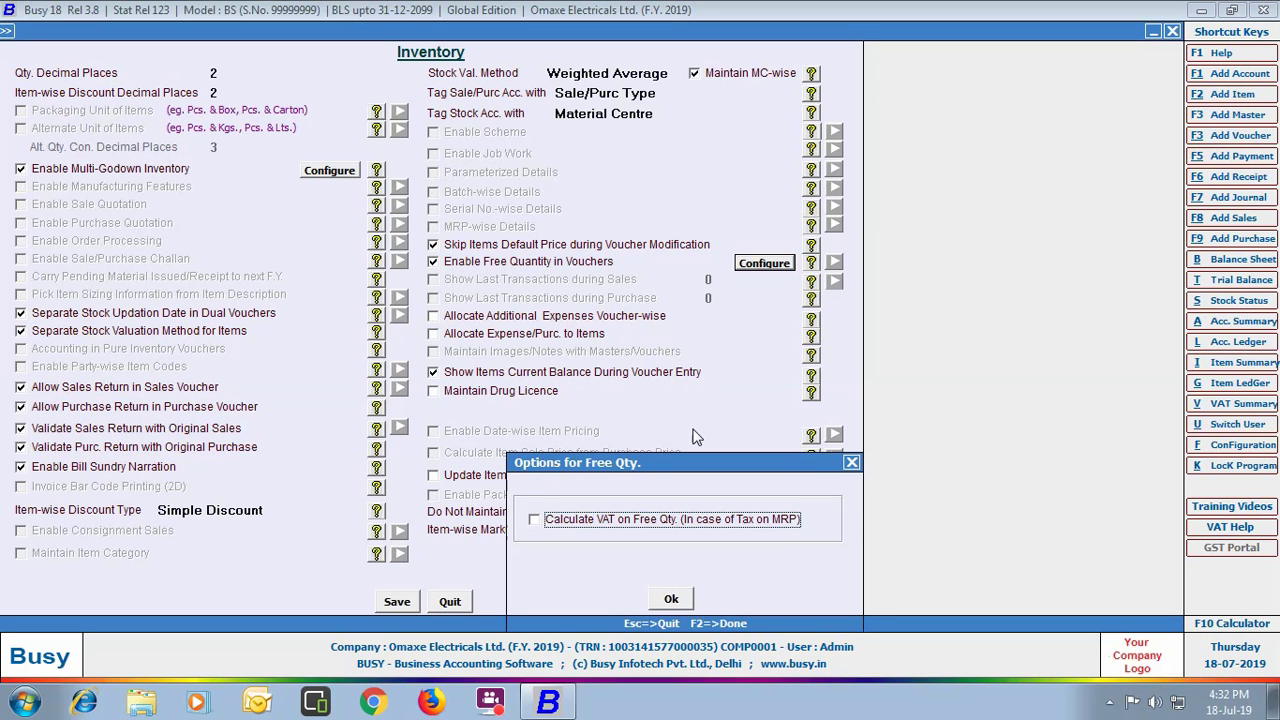
{"action": "left_click", "coordinate": [851, 462]}
- Enable voucher-wise additional expenses, Allocate Expense/Purc. to Items, and Show Items Current Balance During Voucher Entry
{"action": "left_click", "coordinate": [433, 316]}
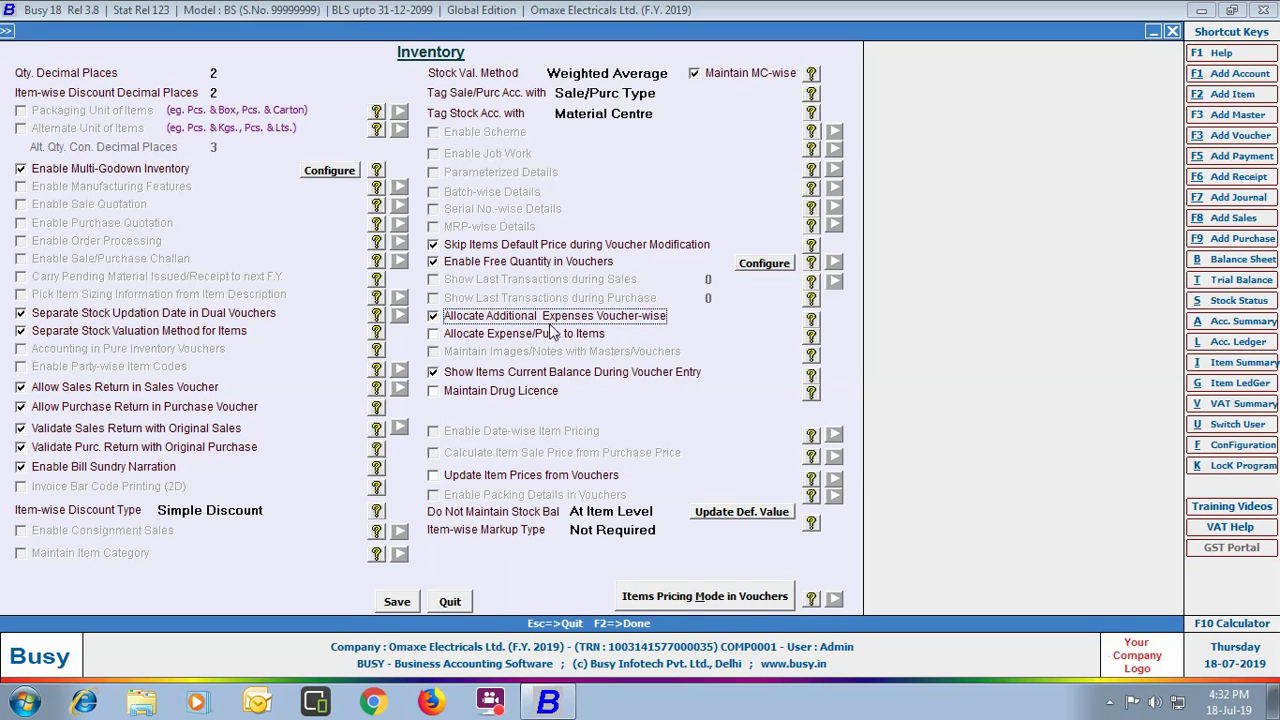
{"action": "left_click", "coordinate": [433, 334]}
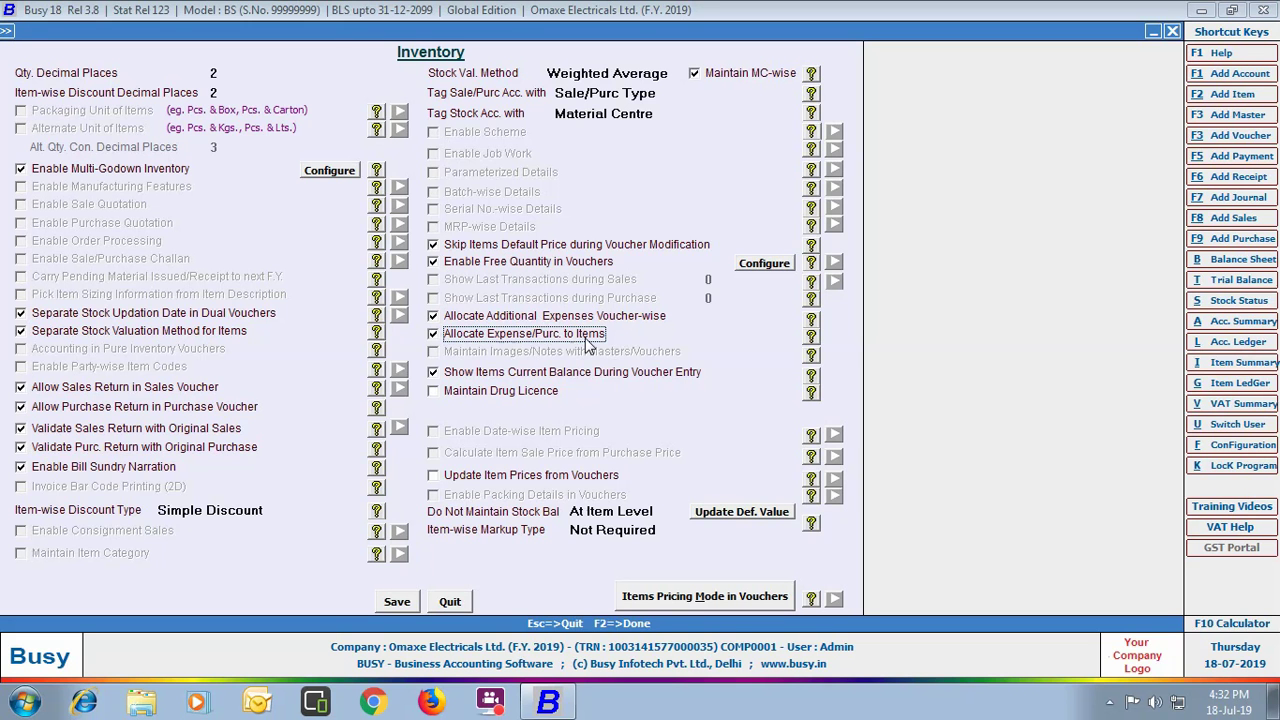
{"action": "left_click", "coordinate": [440, 378]}
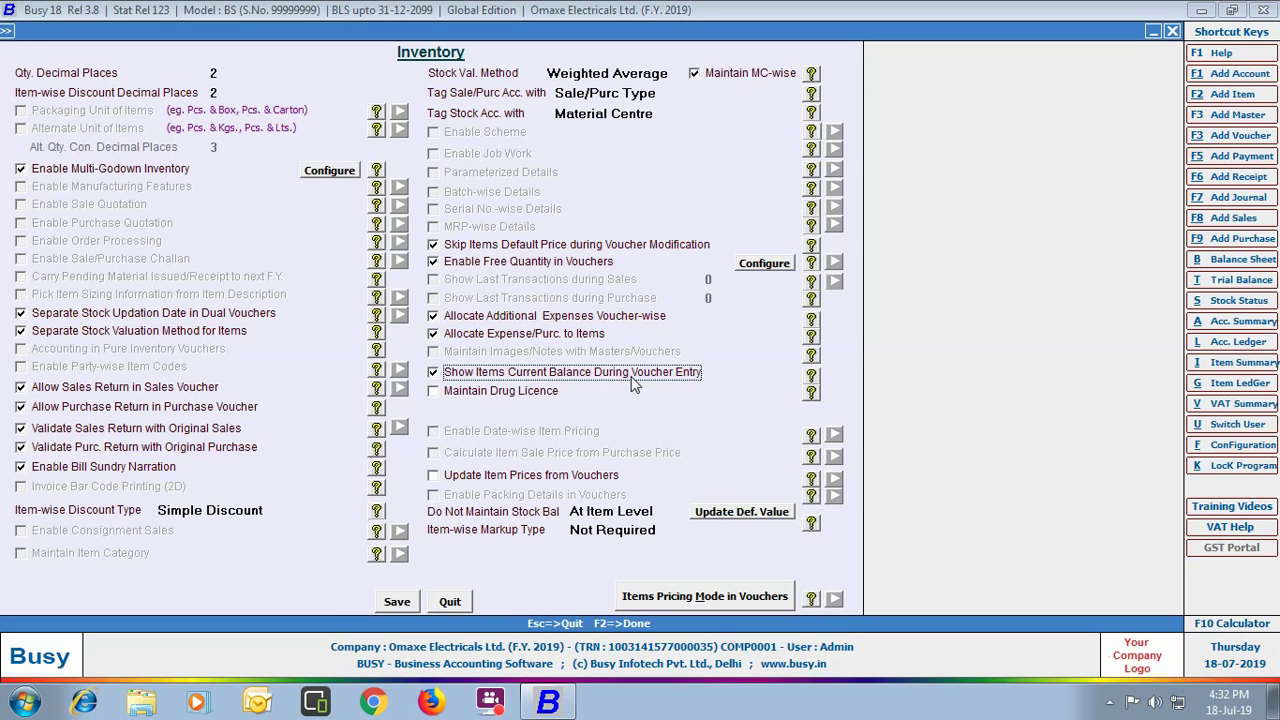
- Tick Maintain Drug Licence, move through the D. L. No. fields, and enable Update Item Prices from Vouchers
{"action": "left_click", "coordinate": [434, 391]}
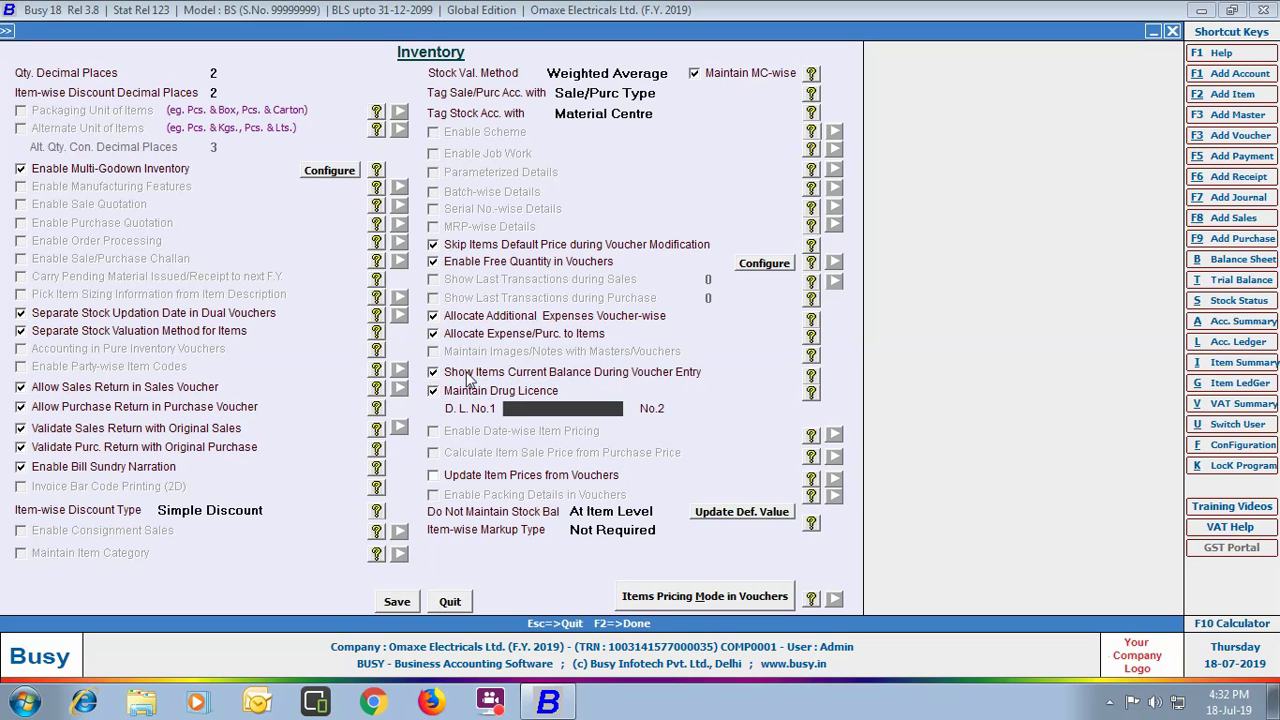
{"action": "left_click", "coordinate": [694, 408]}
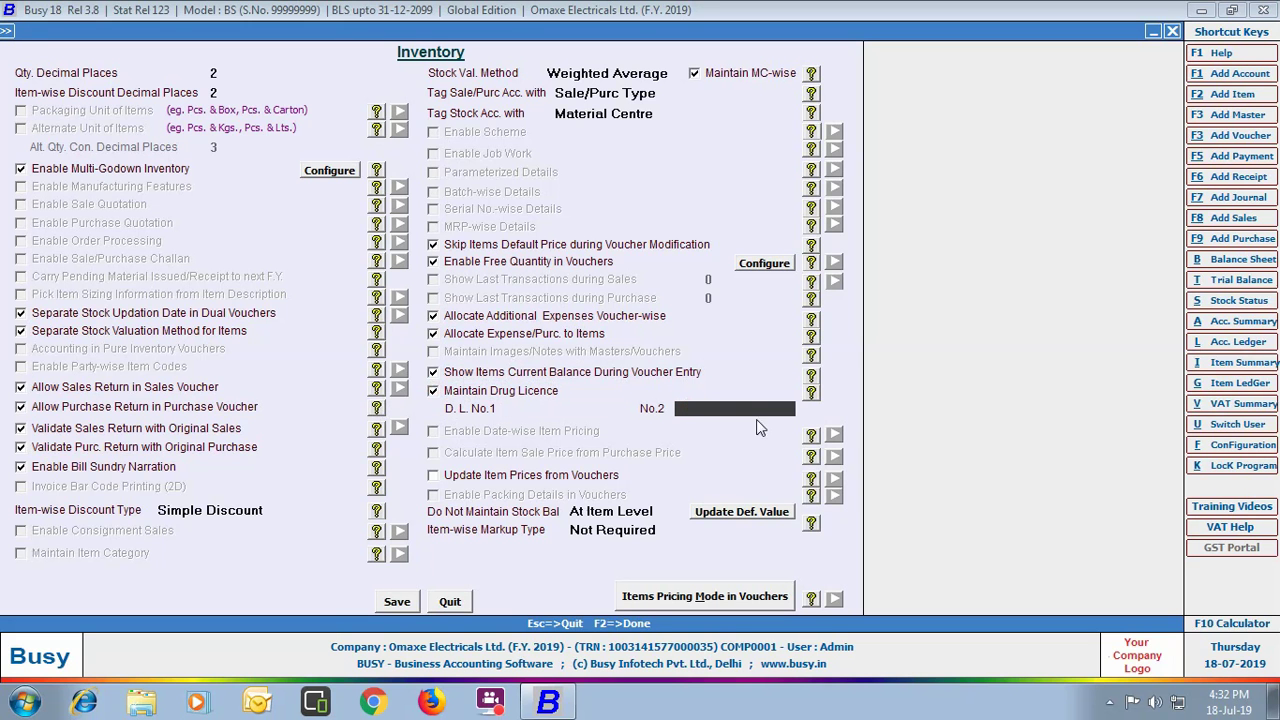
{"action": "left_click", "coordinate": [438, 477]}
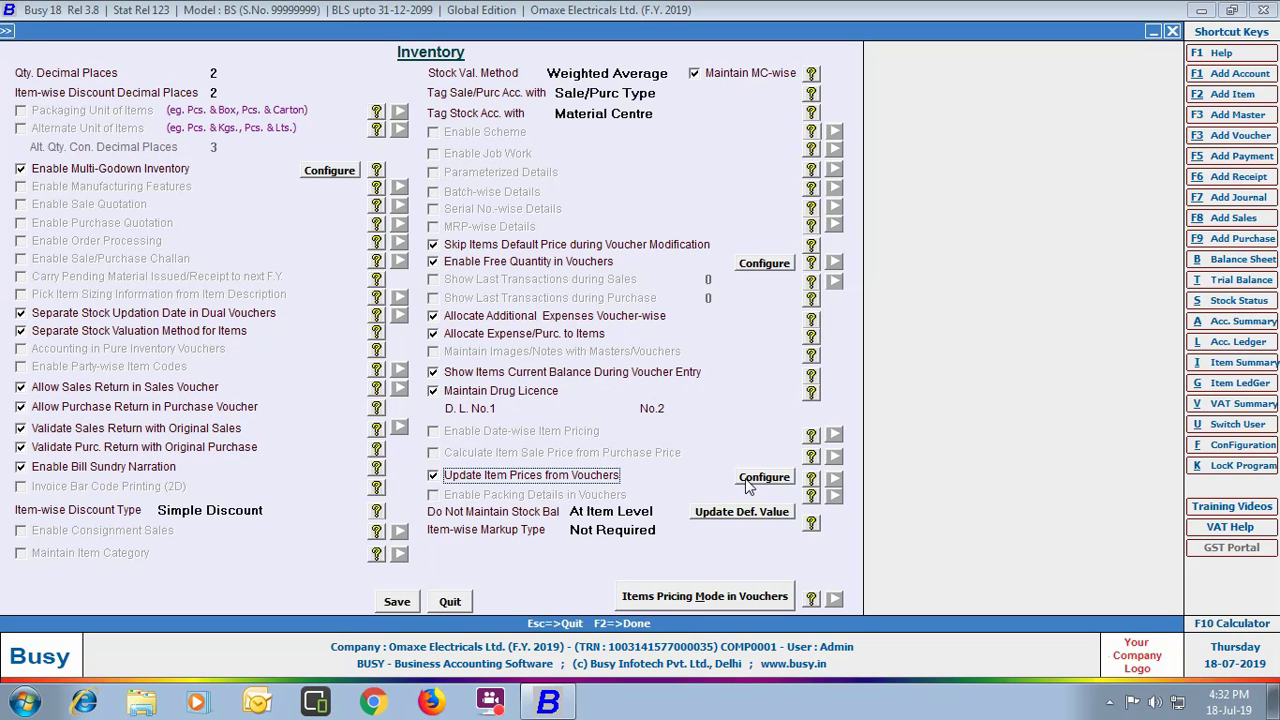
- Leave last sale and last purchase price updates unticked, then list the Do Not Maintain Stock Bal choices
{"action": "left_click", "coordinate": [785, 476]}
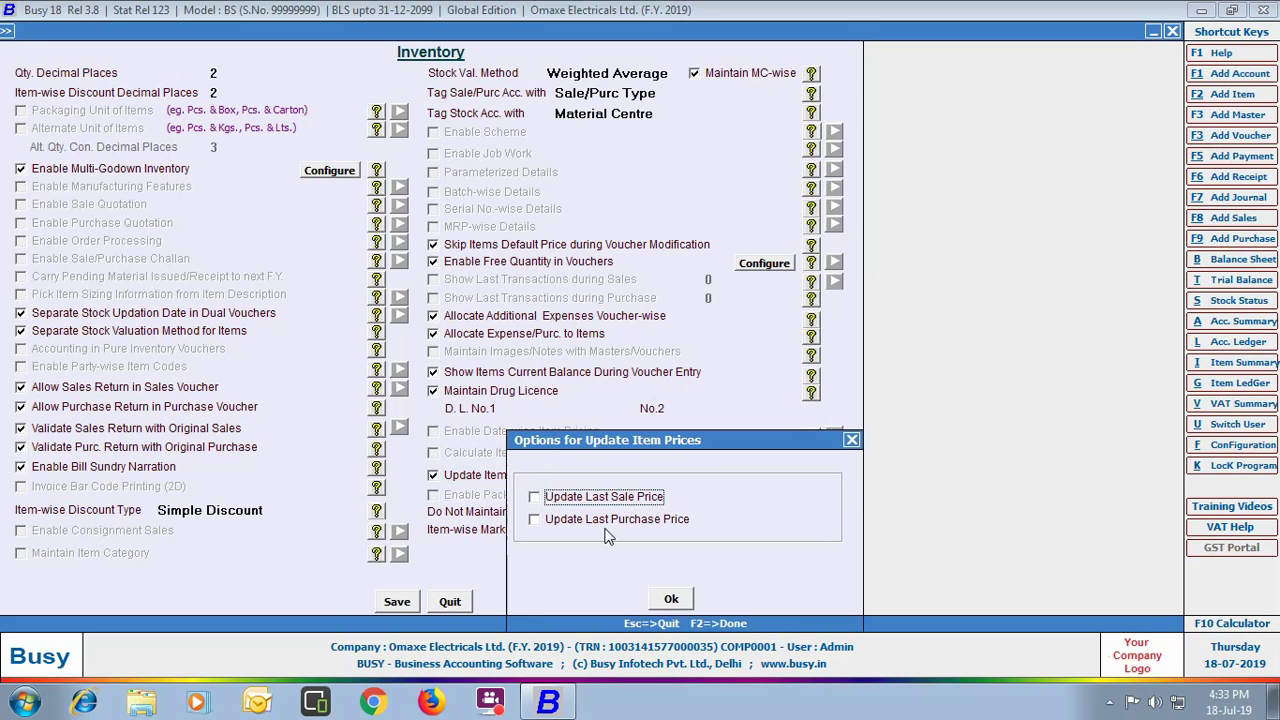
{"action": "left_click", "coordinate": [671, 598]}
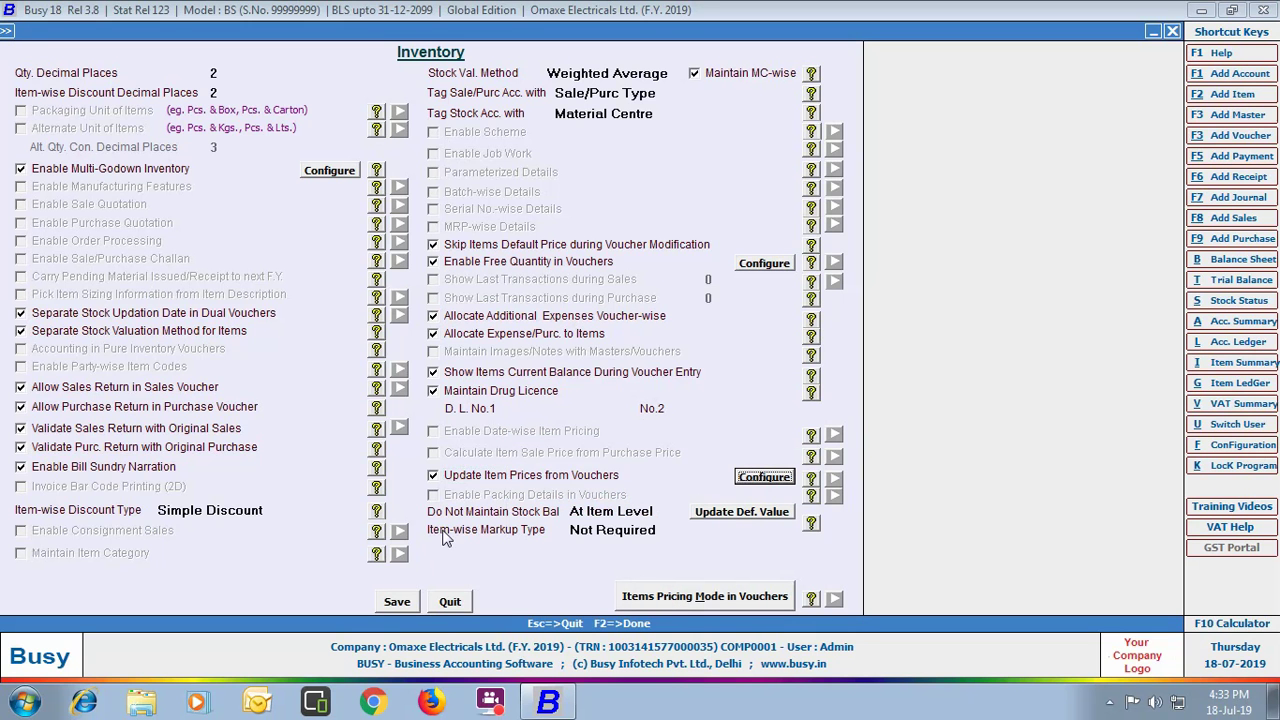
{"action": "left_click", "coordinate": [666, 511]}
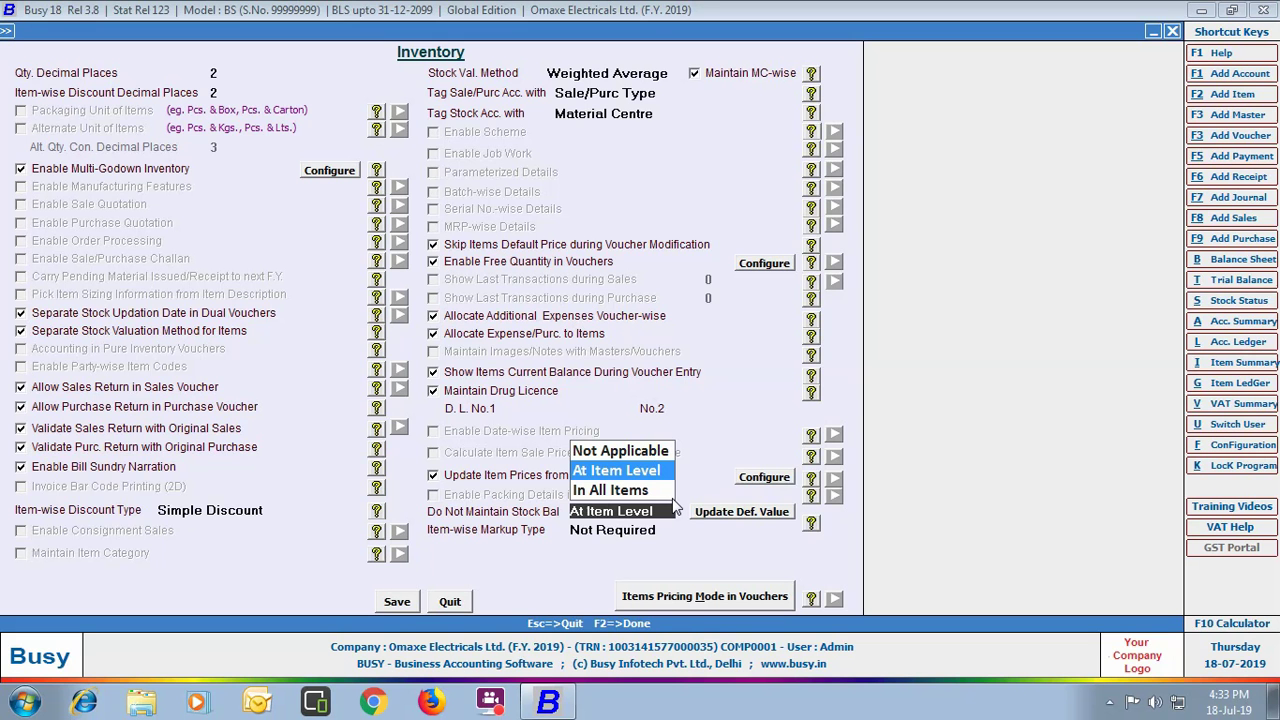
- Keep stock balance exemption At Item Level without updating default values, and markup type Not Required
{"action": "left_click", "coordinate": [705, 512]}
{"action": "left_click", "coordinate": [728, 527]}
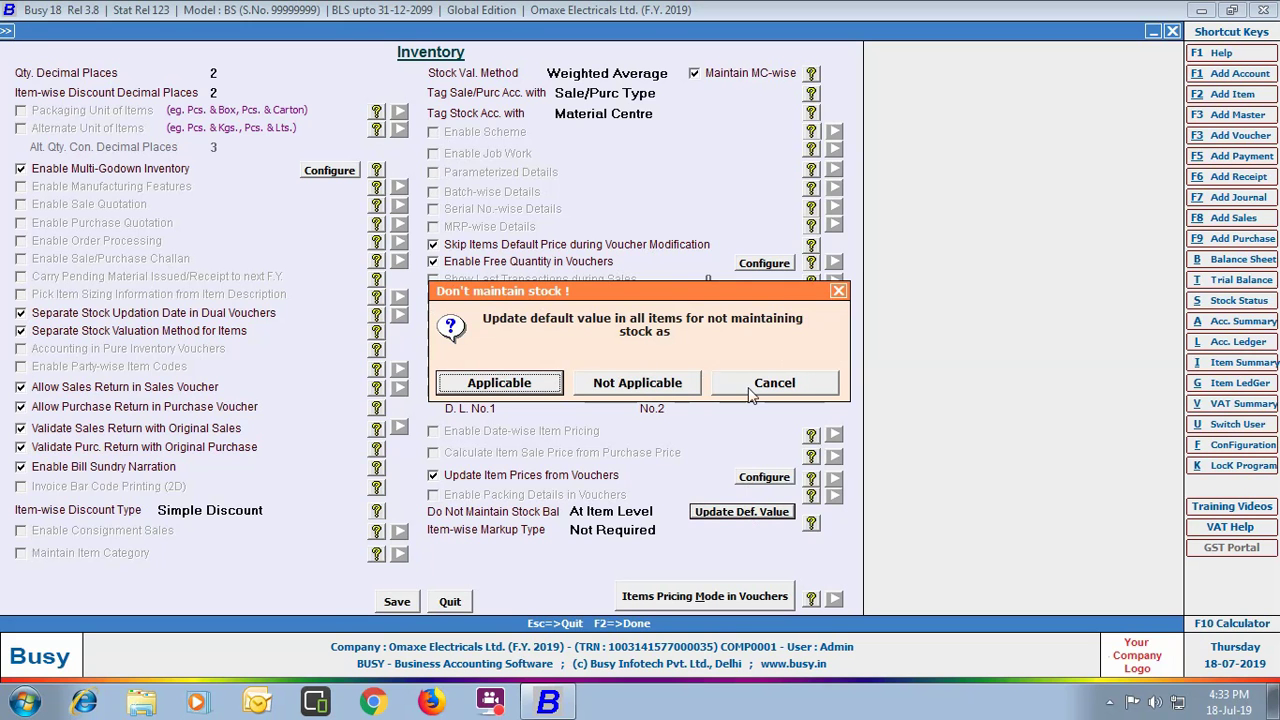
{"action": "left_click", "coordinate": [837, 294]}
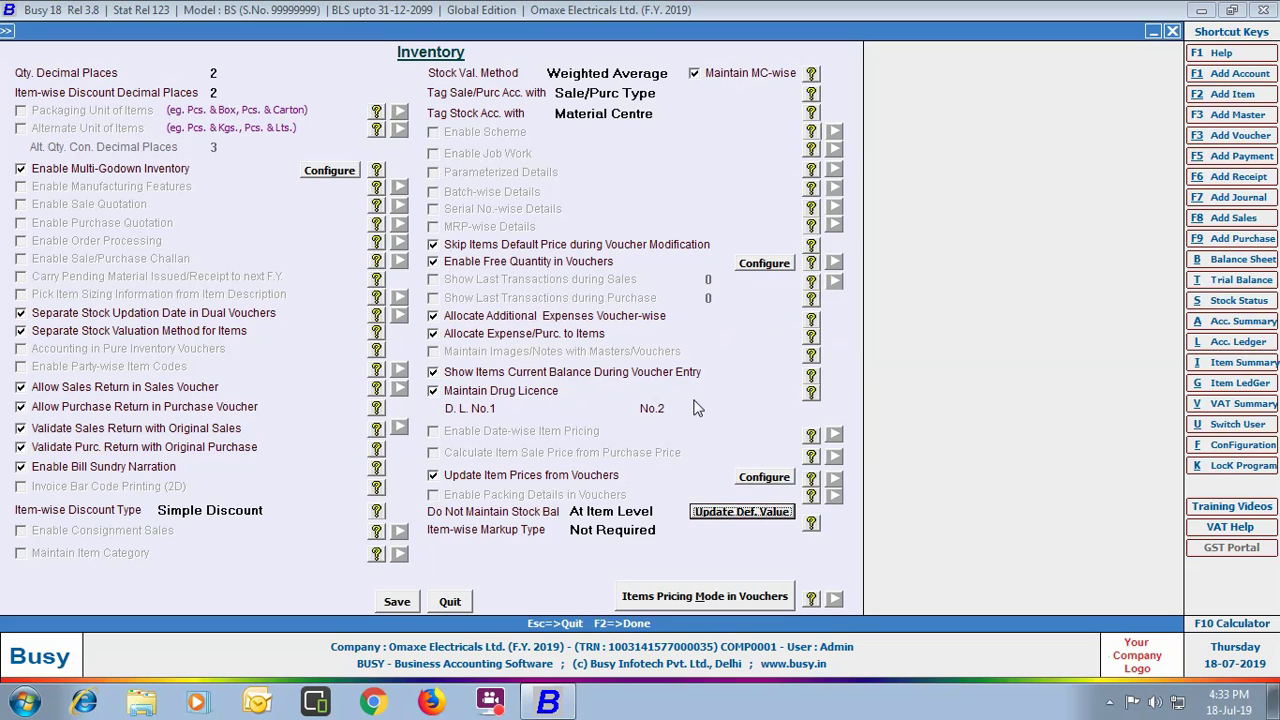
{"action": "left_click", "coordinate": [670, 530]}
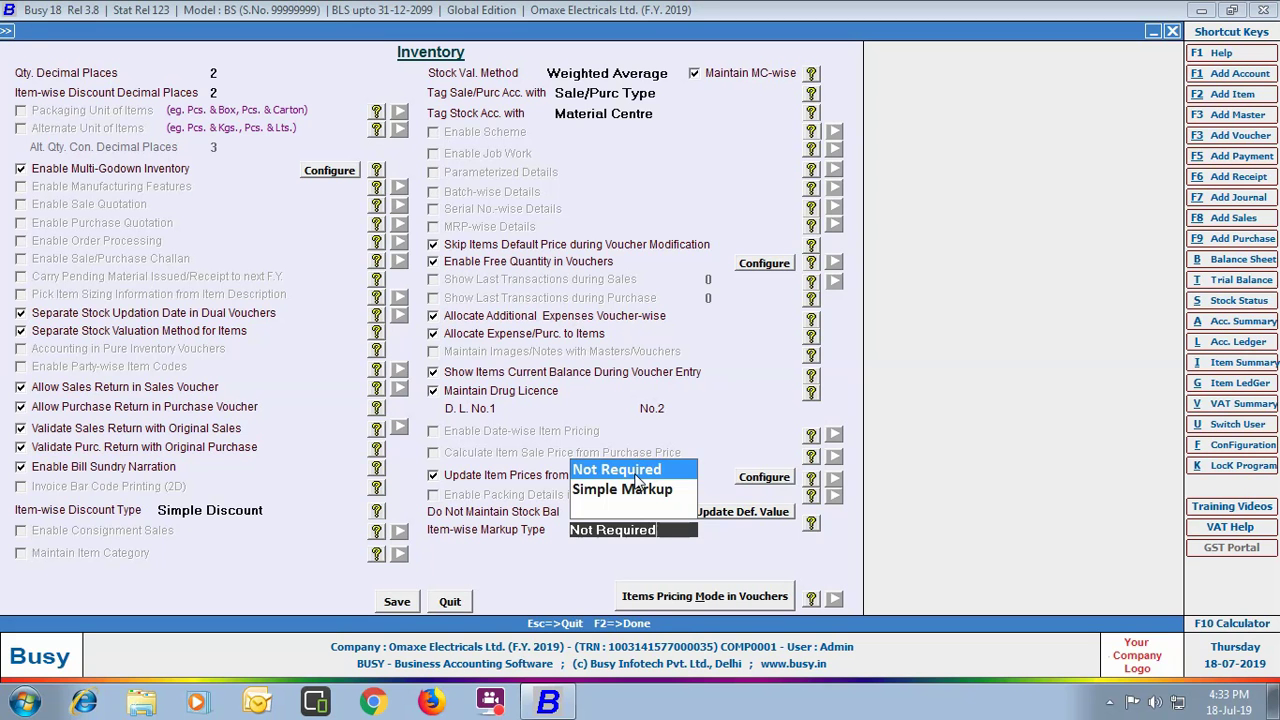
{"action": "key", "text": "Return"}
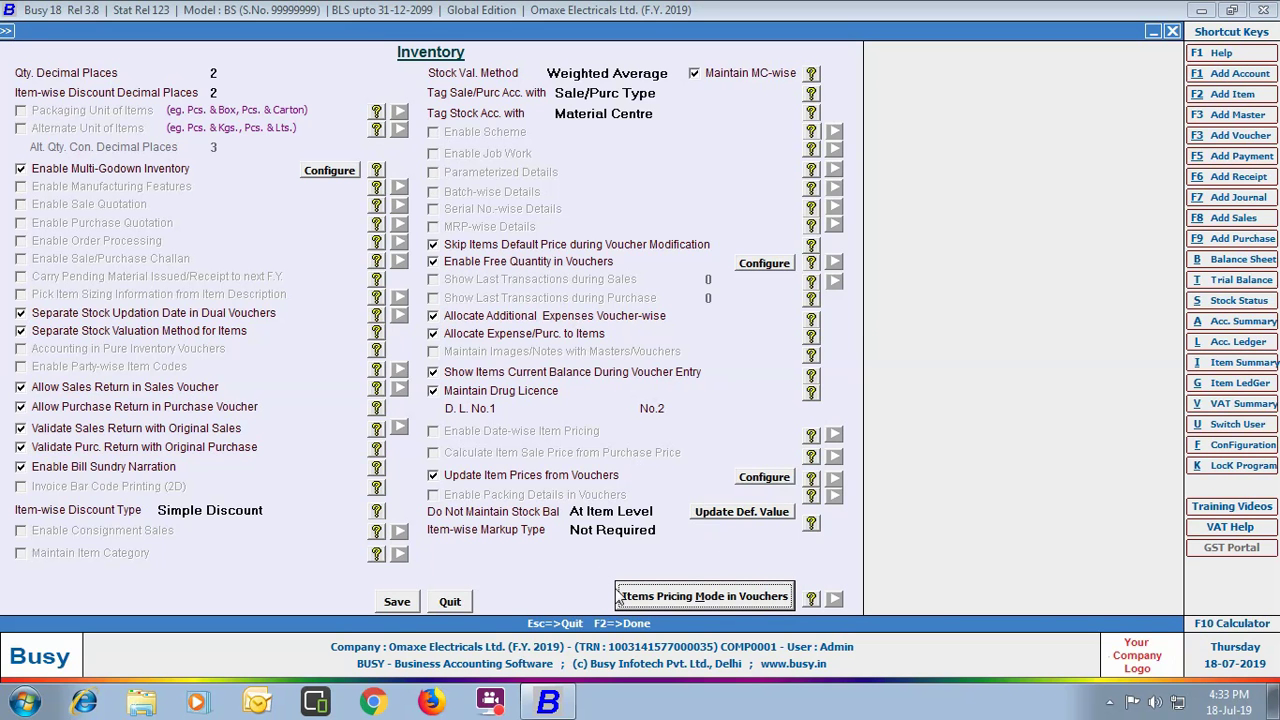
- Set voucher Items Pricing Mode with sale and purchase applicable to Both and MRP as sale price
{"action": "left_click", "coordinate": [700, 596]}
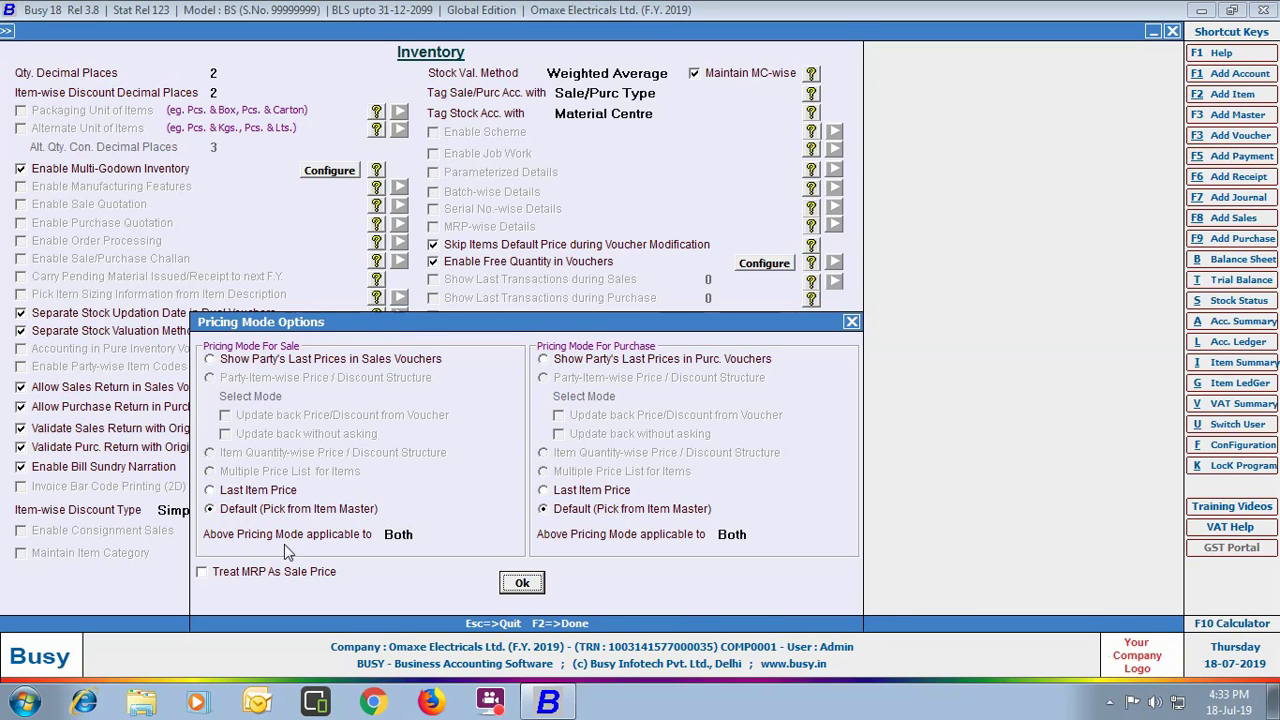
{"action": "left_click", "coordinate": [425, 535]}
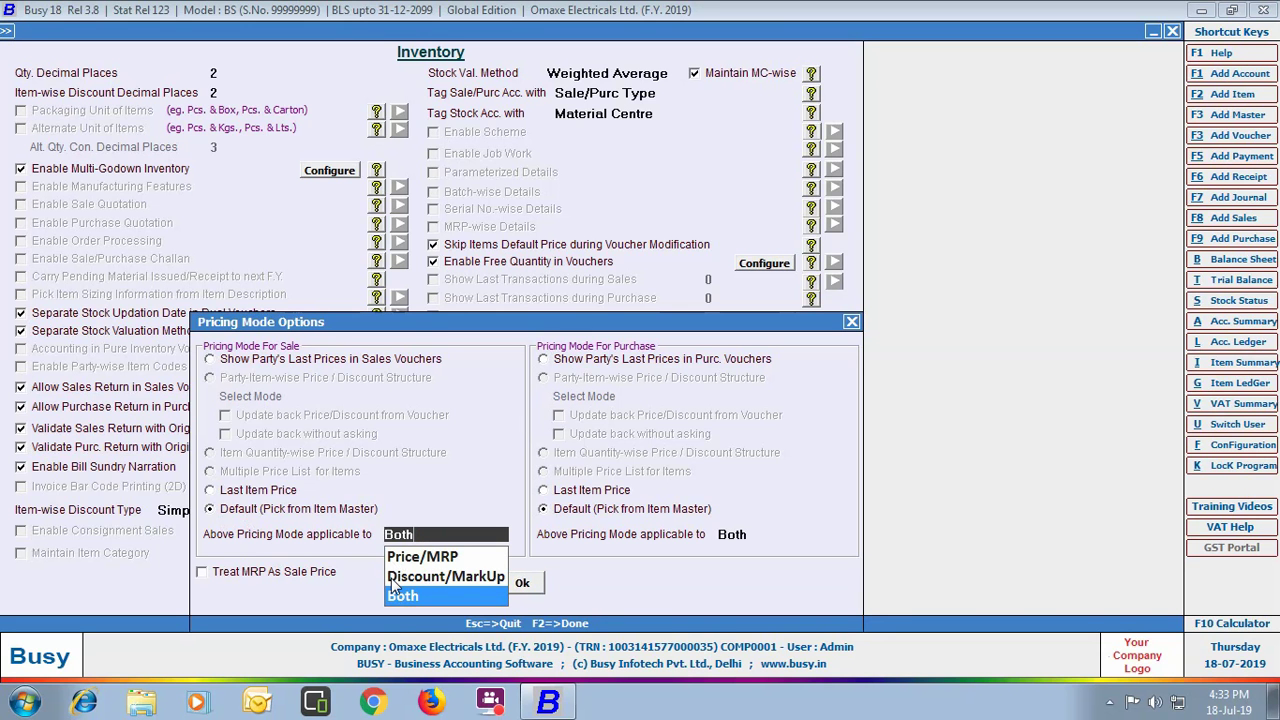
{"action": "key", "text": "Return"}
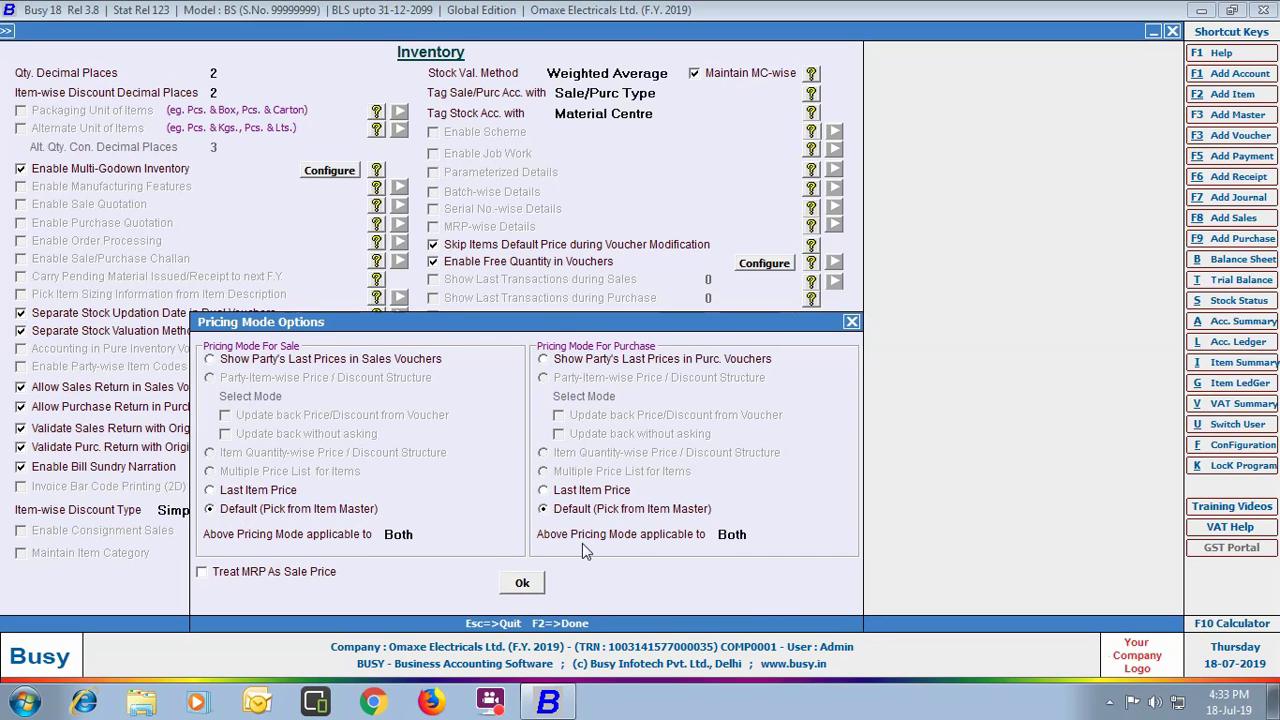
{"action": "left_click", "coordinate": [748, 534]}
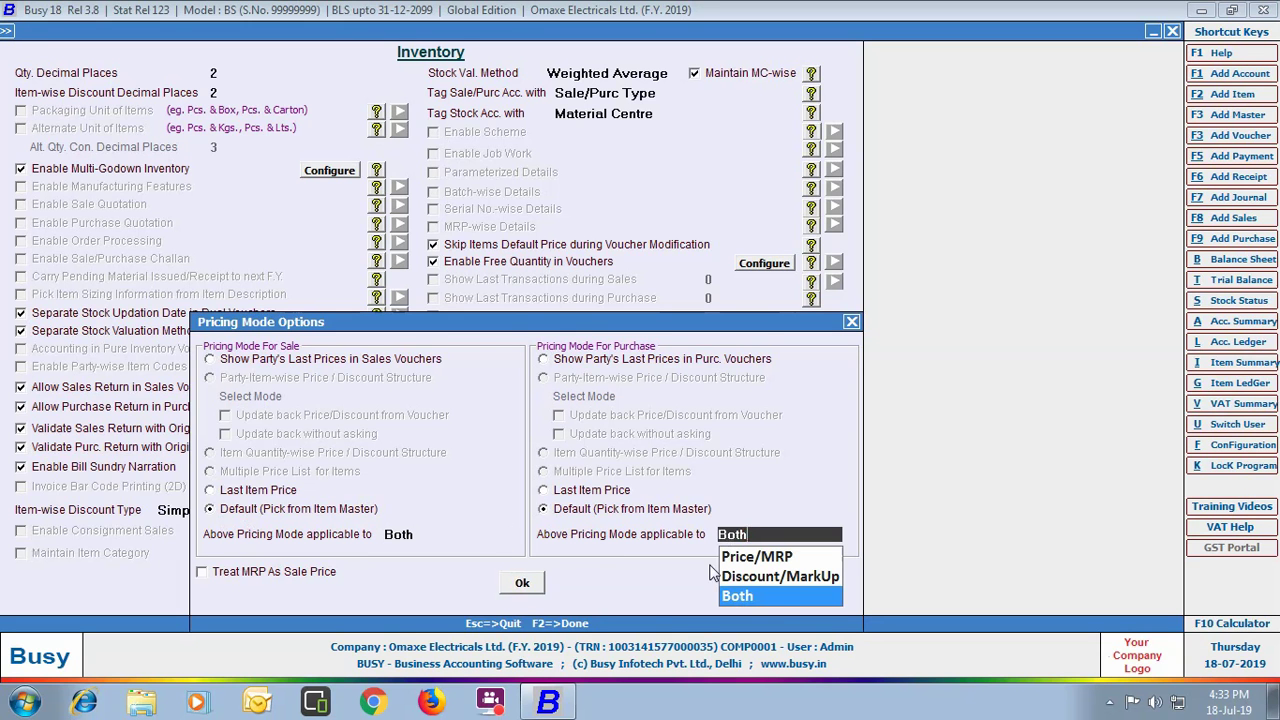
{"action": "left_click", "coordinate": [770, 596]}
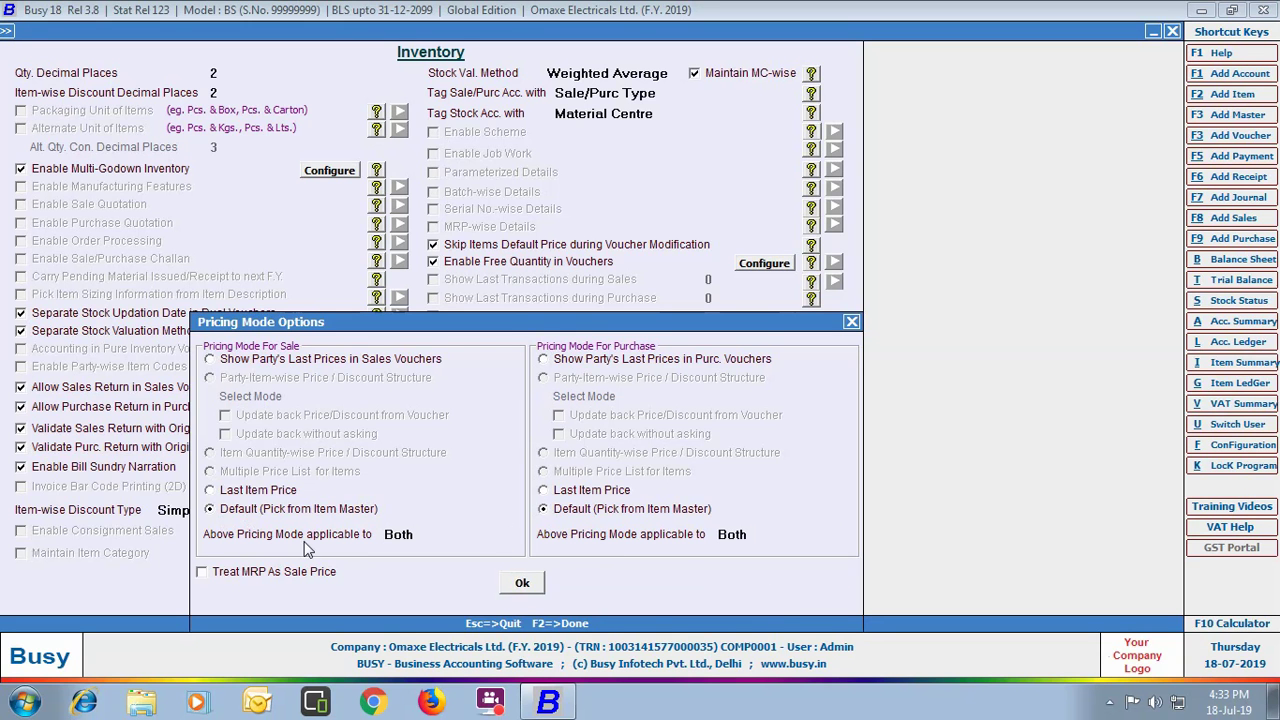
{"action": "left_click", "coordinate": [202, 573]}
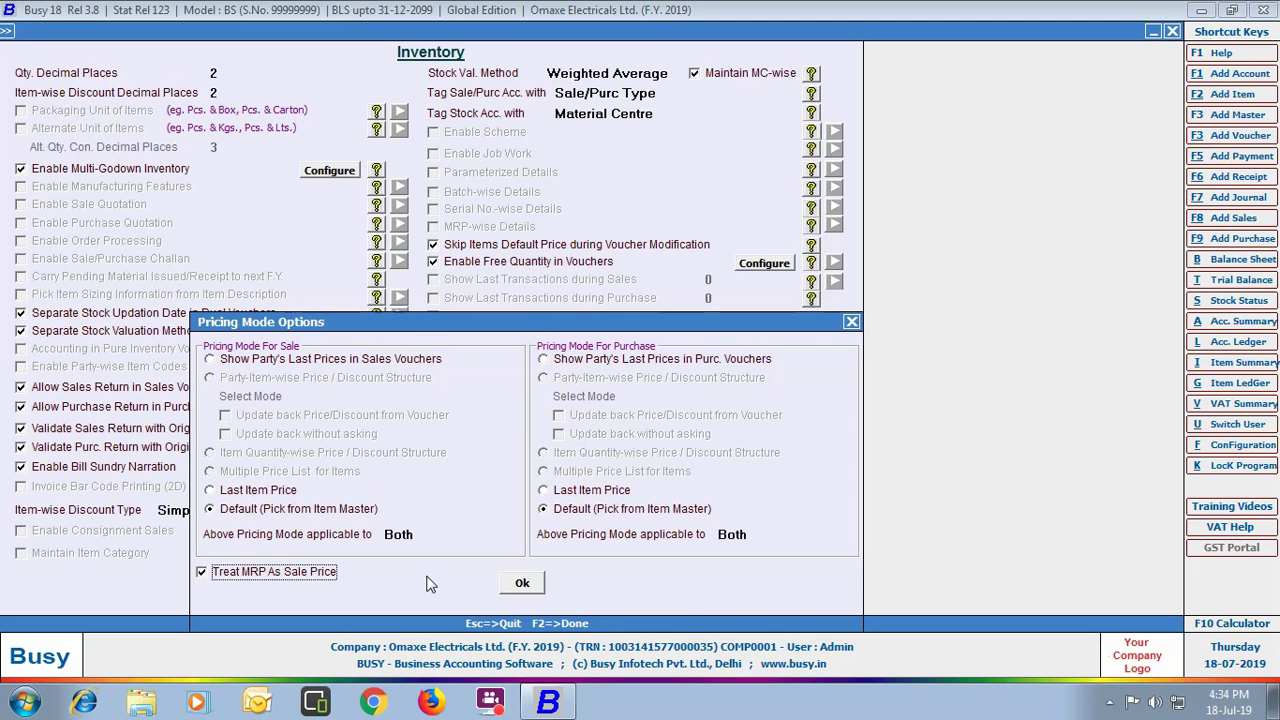
{"action": "left_click", "coordinate": [521, 582]}
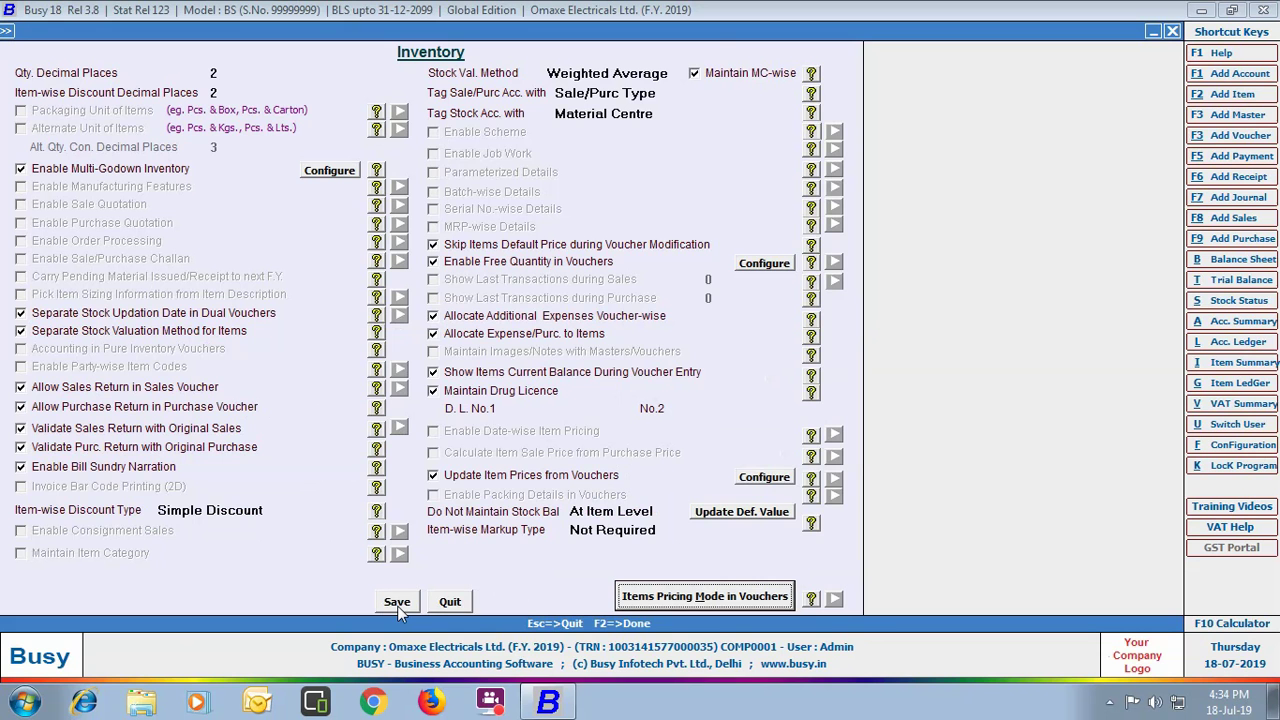
- Save the Inventory page settings and exit Features/Options
{"action": "left_click", "coordinate": [397, 604]}
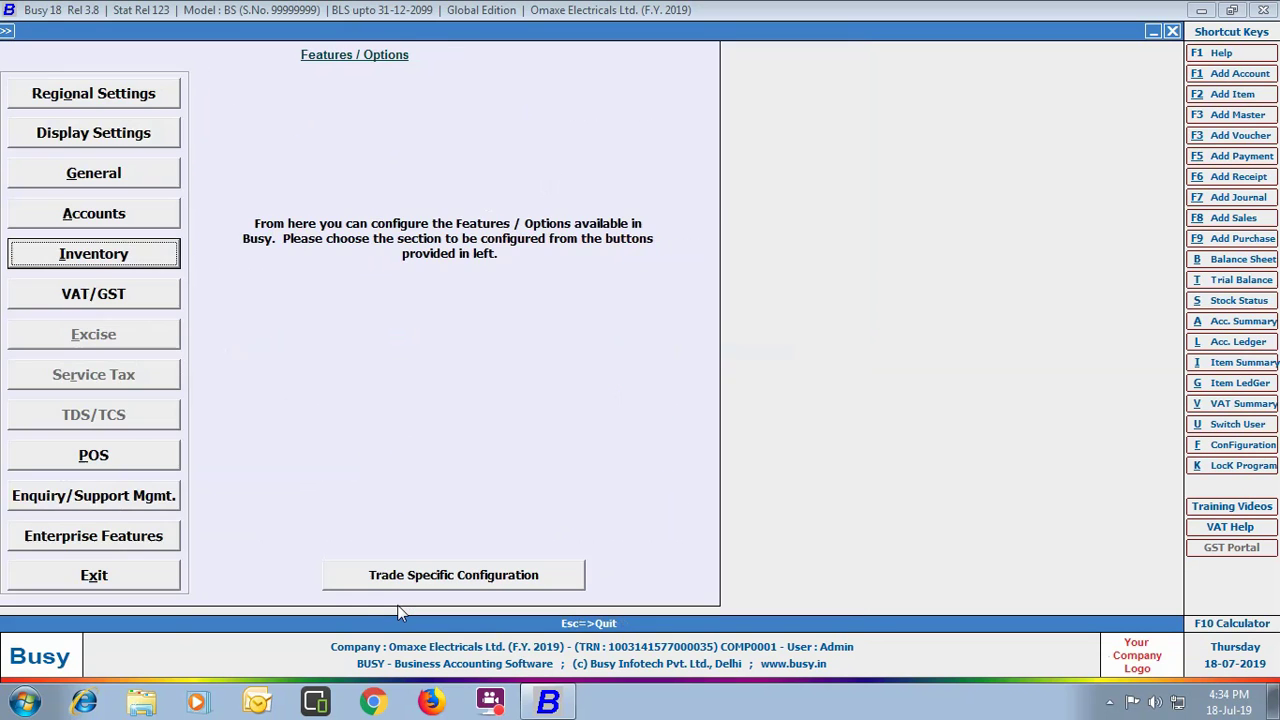
{"action": "key", "text": "Escape"}
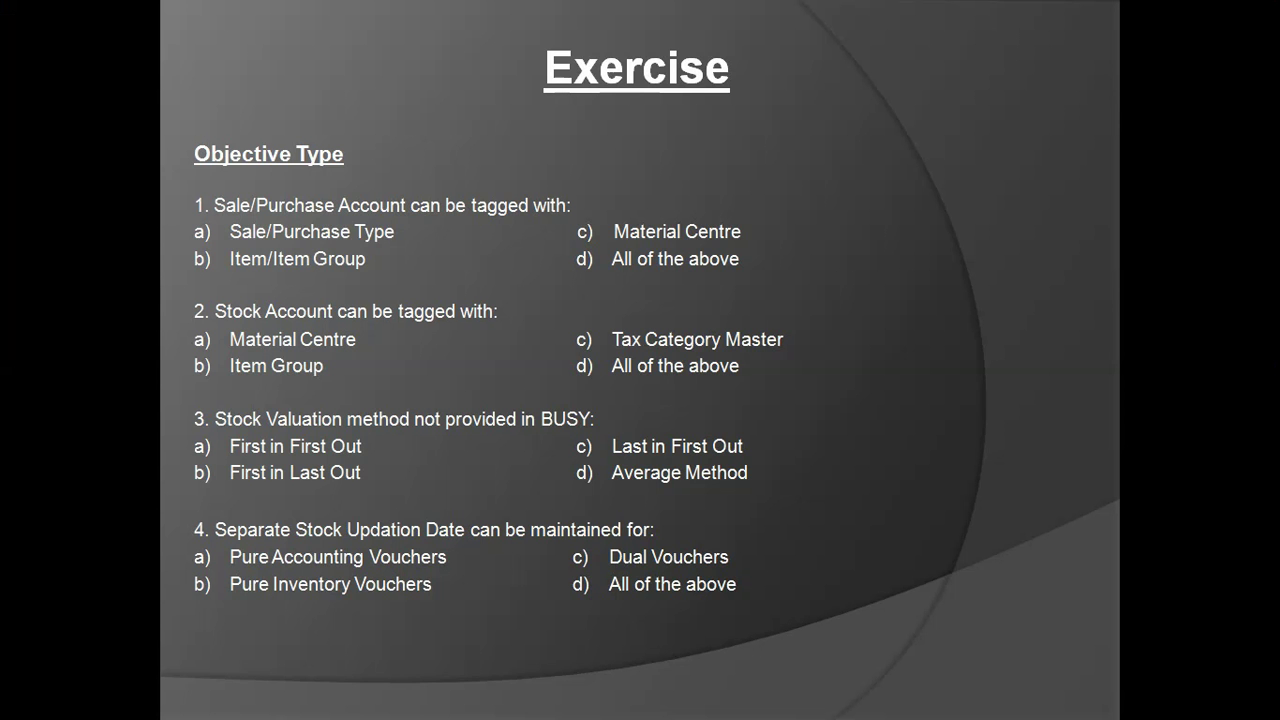
- Advance the slideshow past the Practical Exercise slide to the Answers slide
{"action": "key", "text": "Right"}
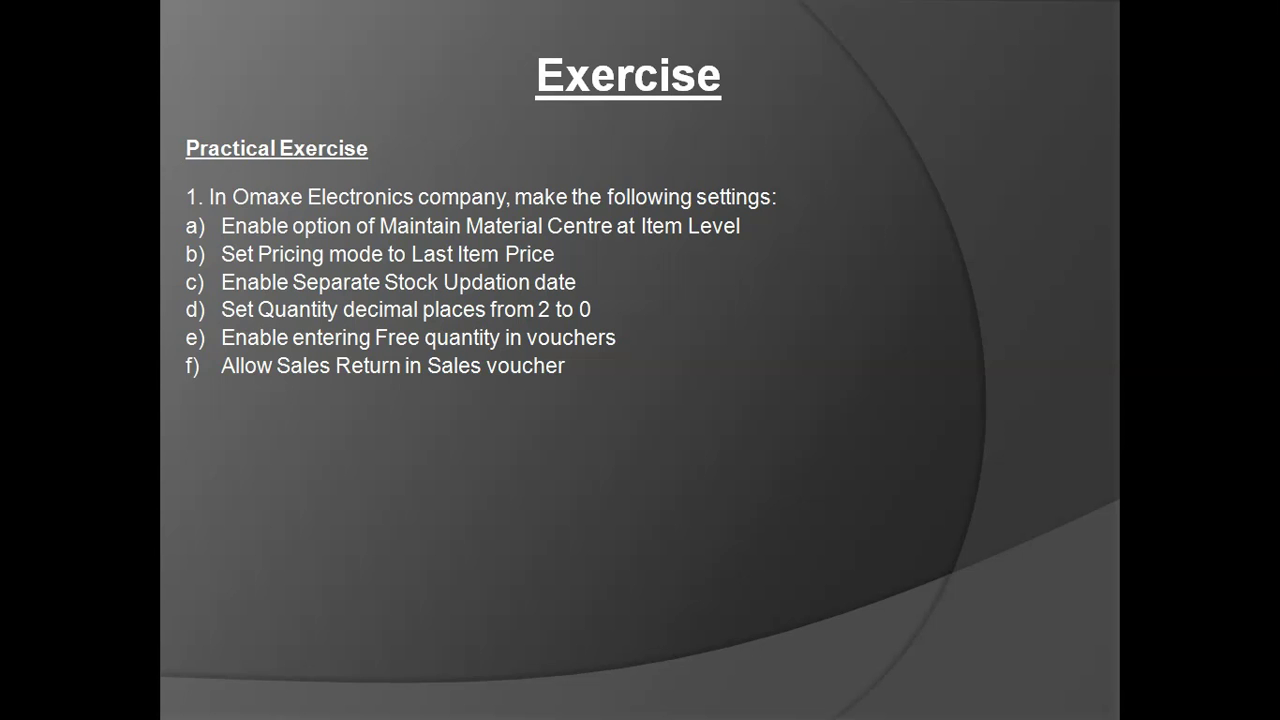
{"action": "key", "text": "Right"}
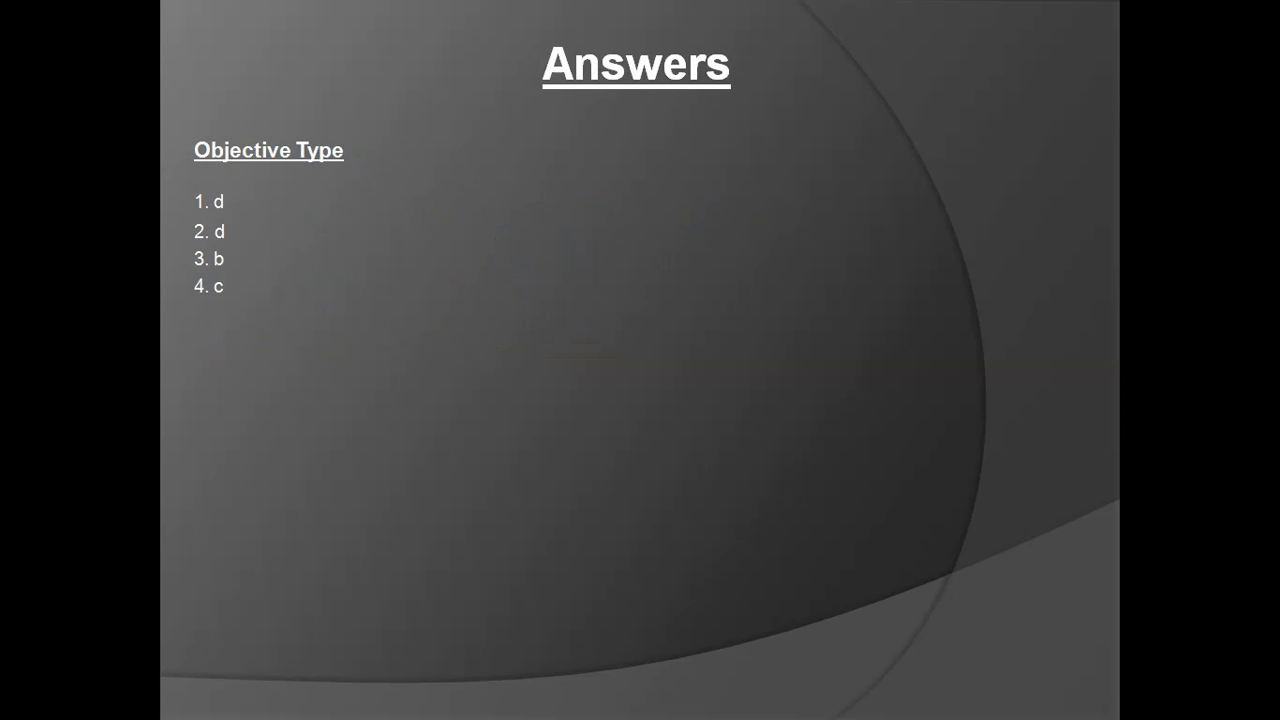